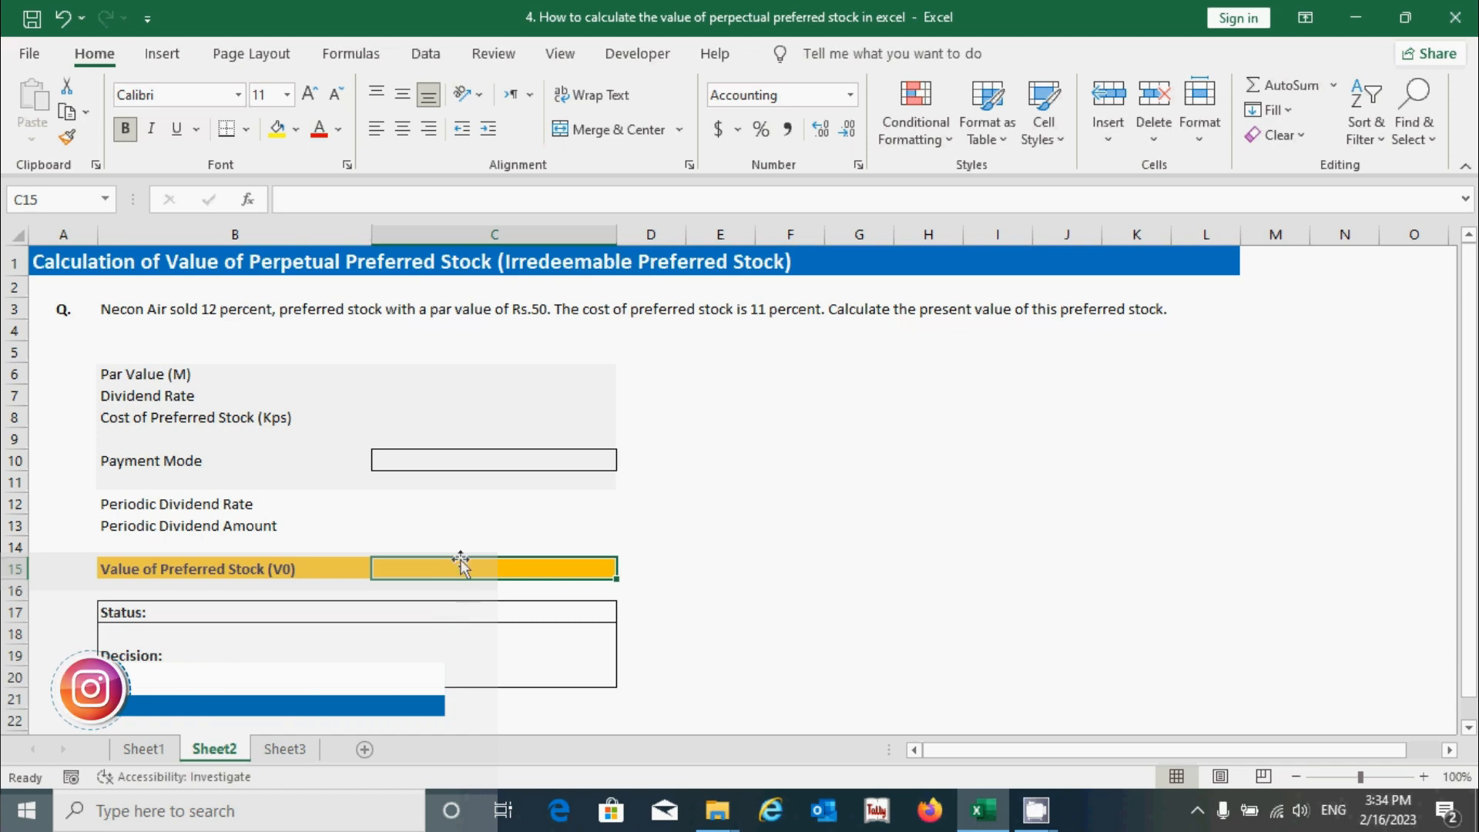
left_click(466, 616)
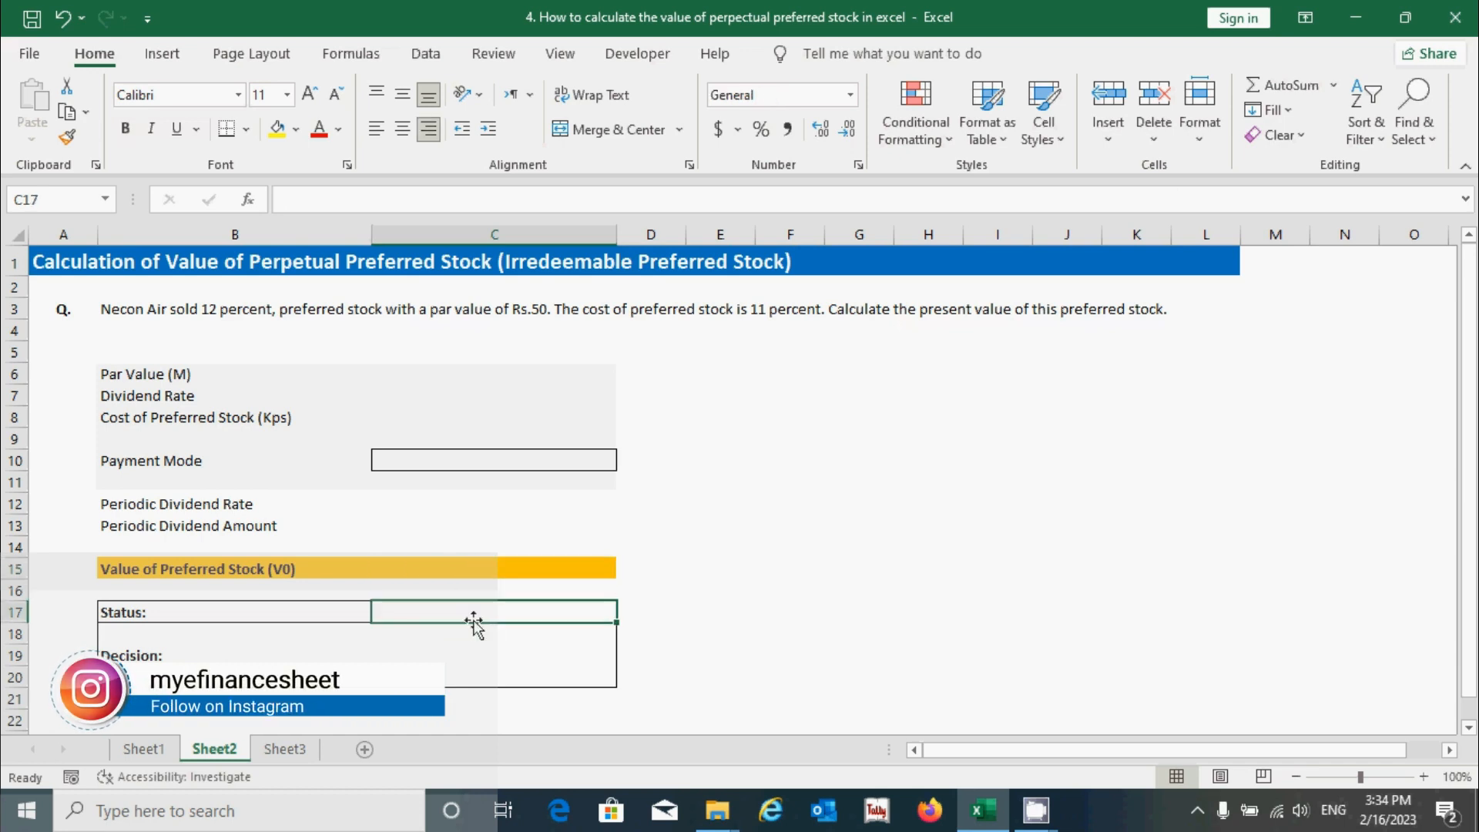
left_click(445, 653)
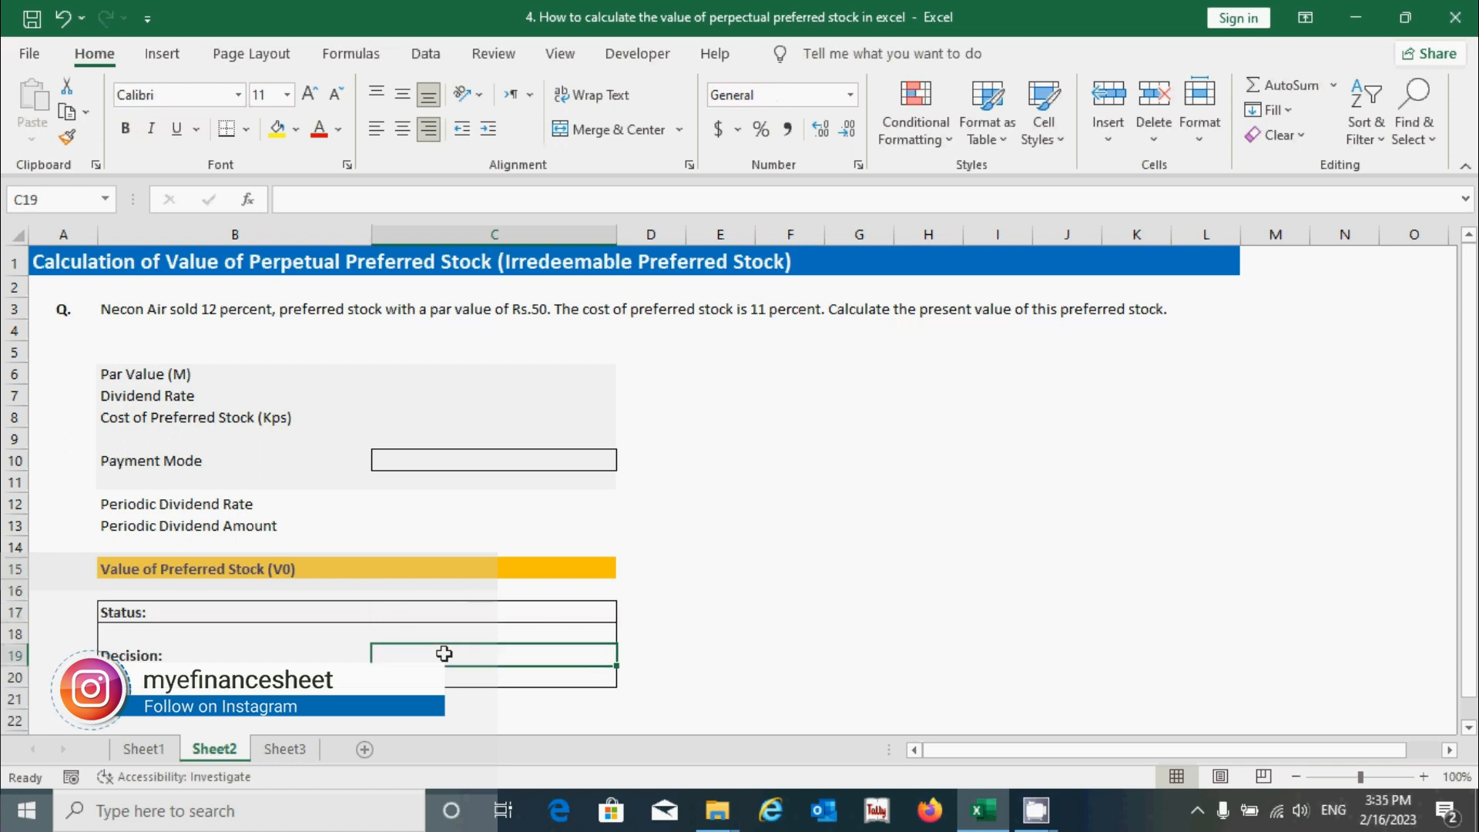
Enter a par value of 50 in C6 and a dividend rate of 12% in C7.
left_click(443, 373)
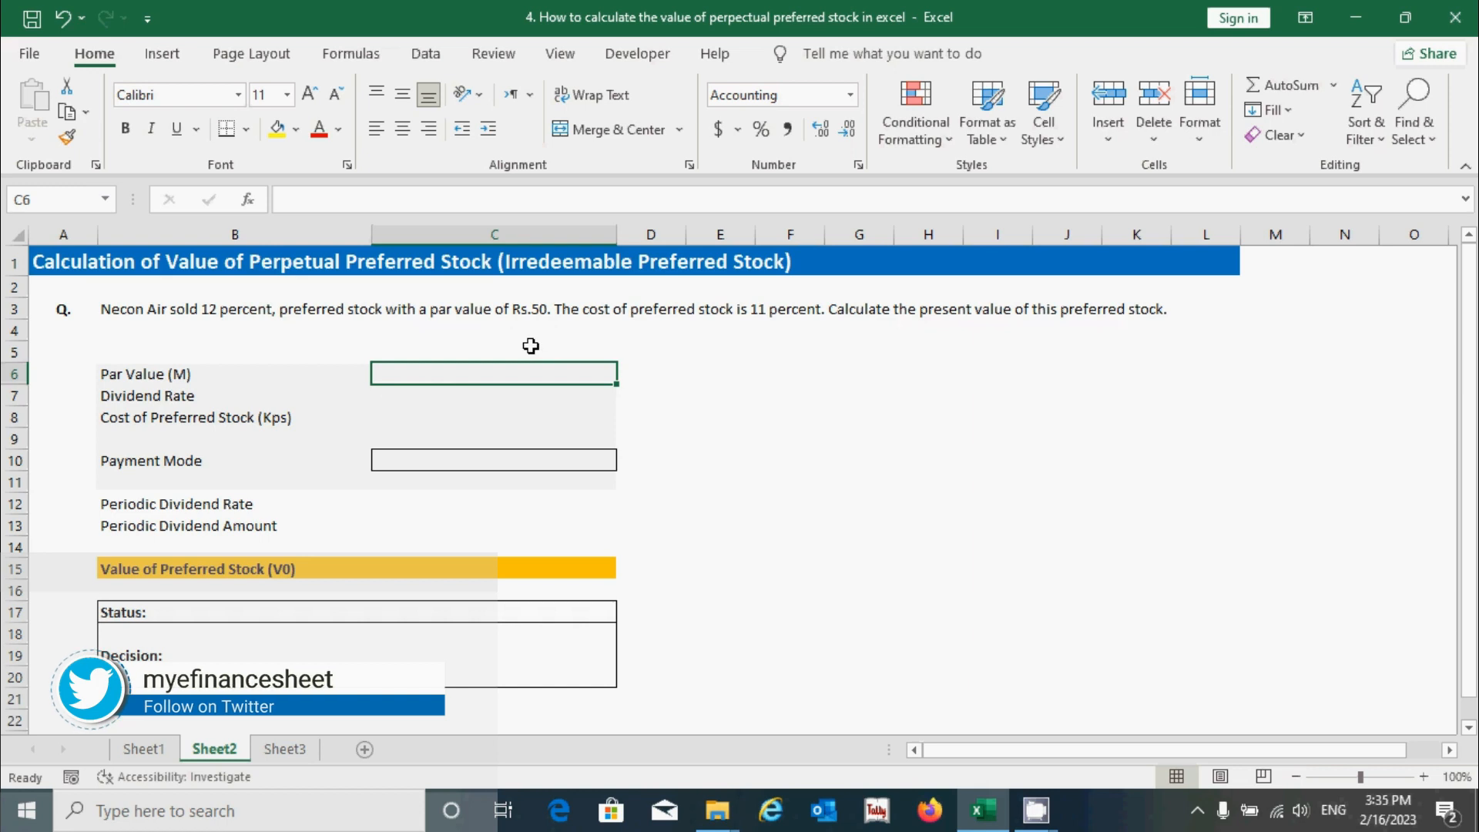
type("50")
key("Return")
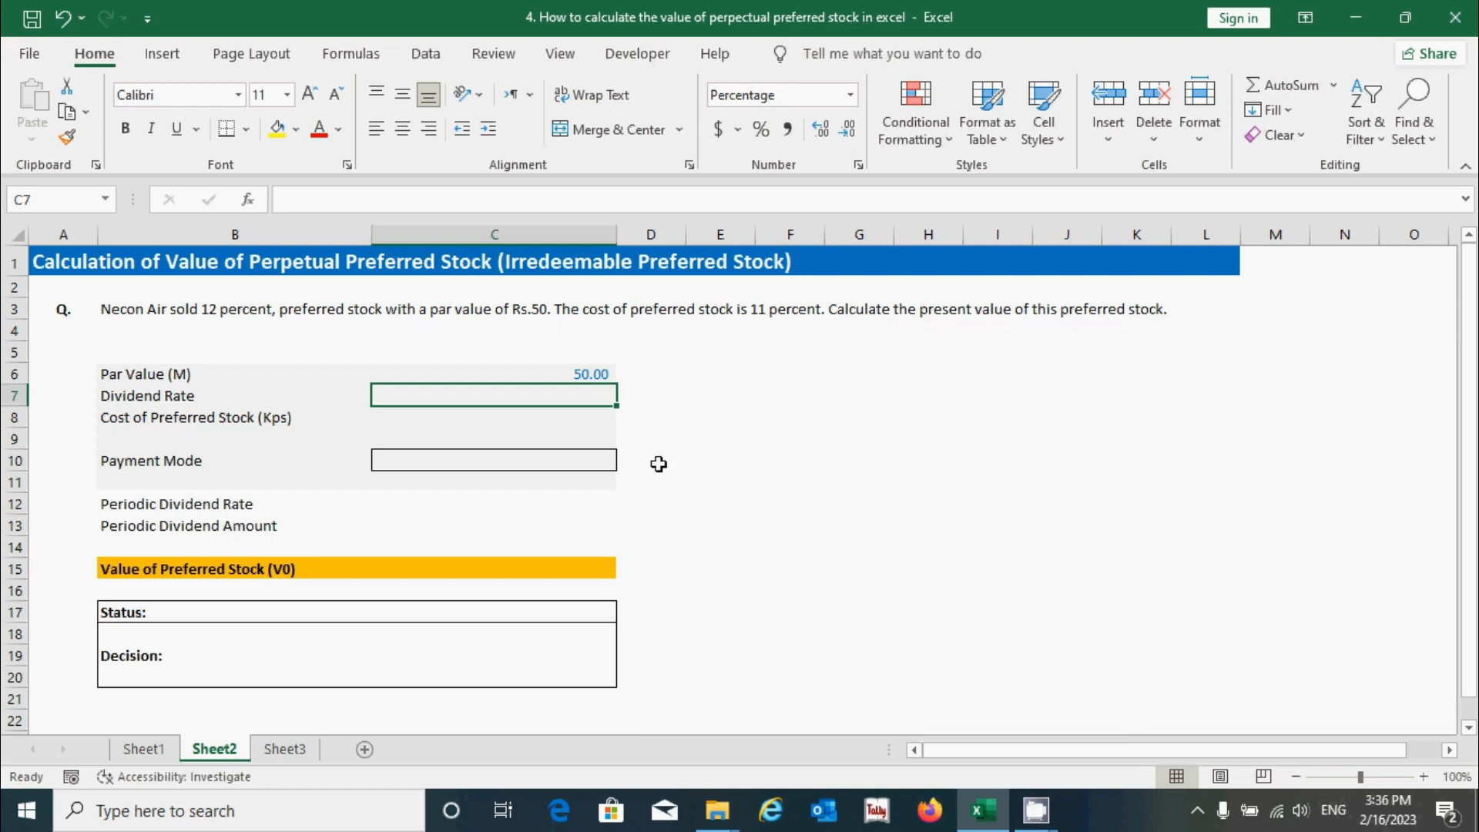
left_click(589, 376)
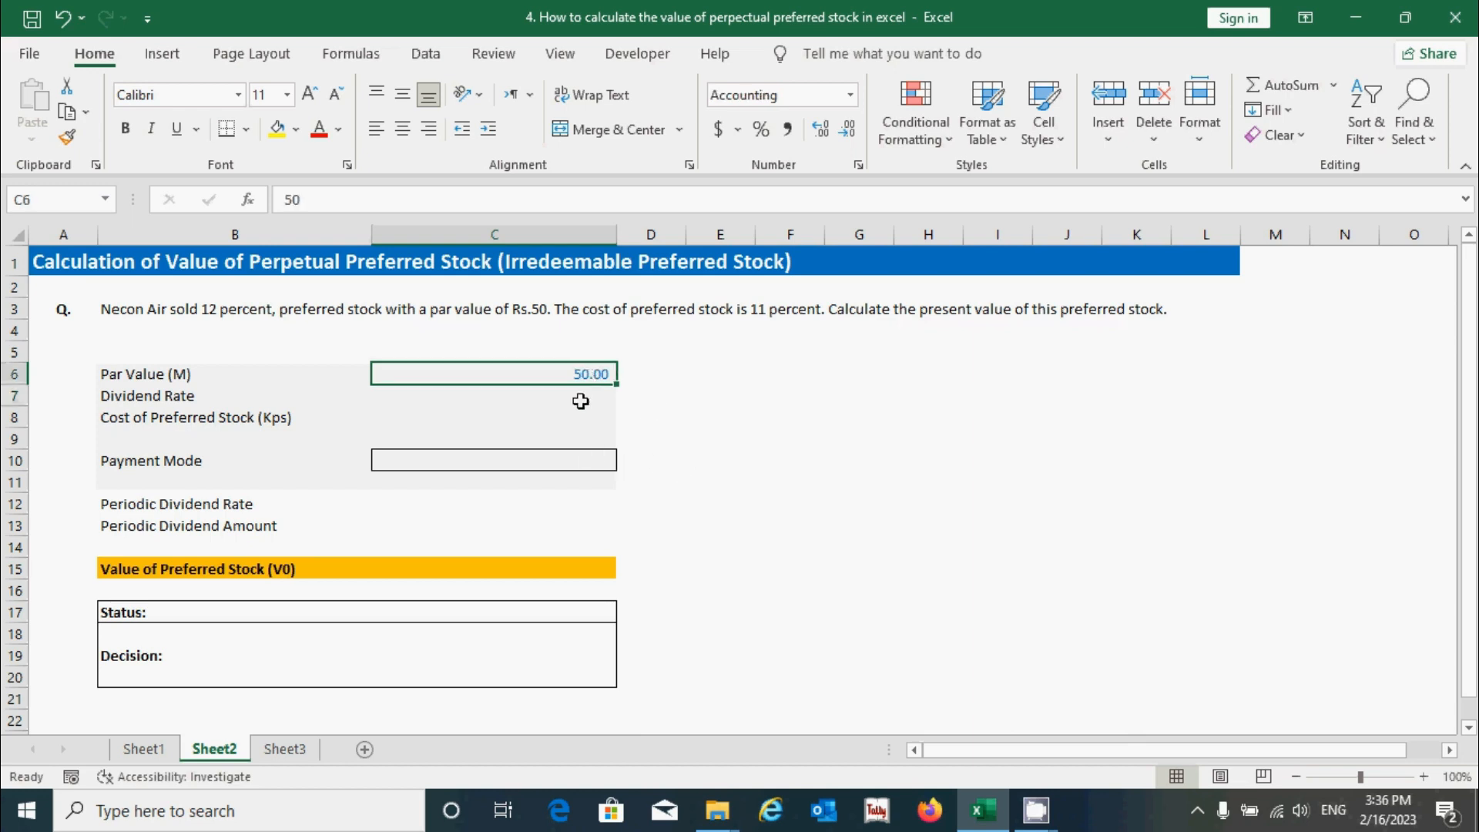
left_click(580, 399)
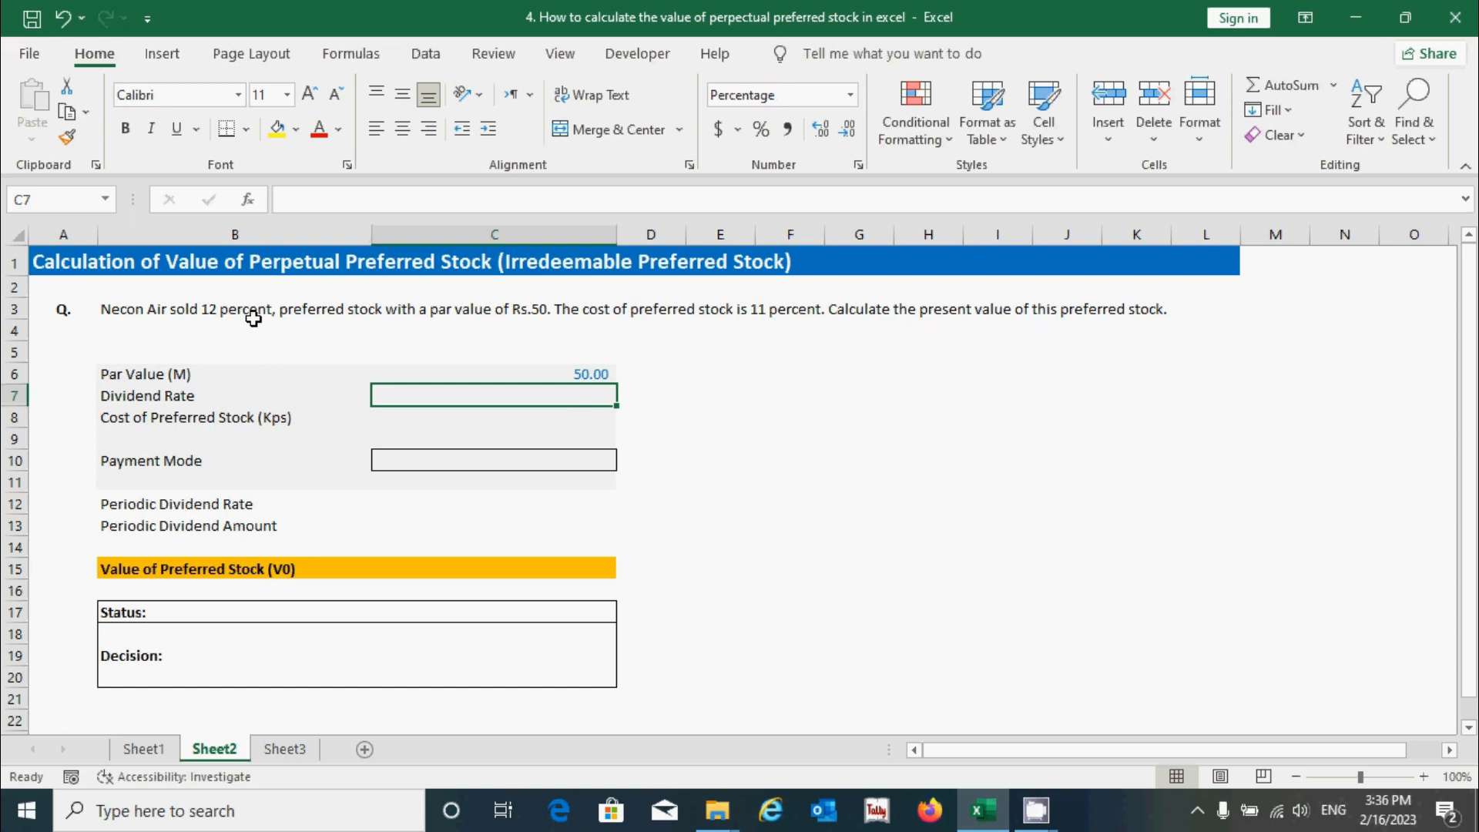
type("12")
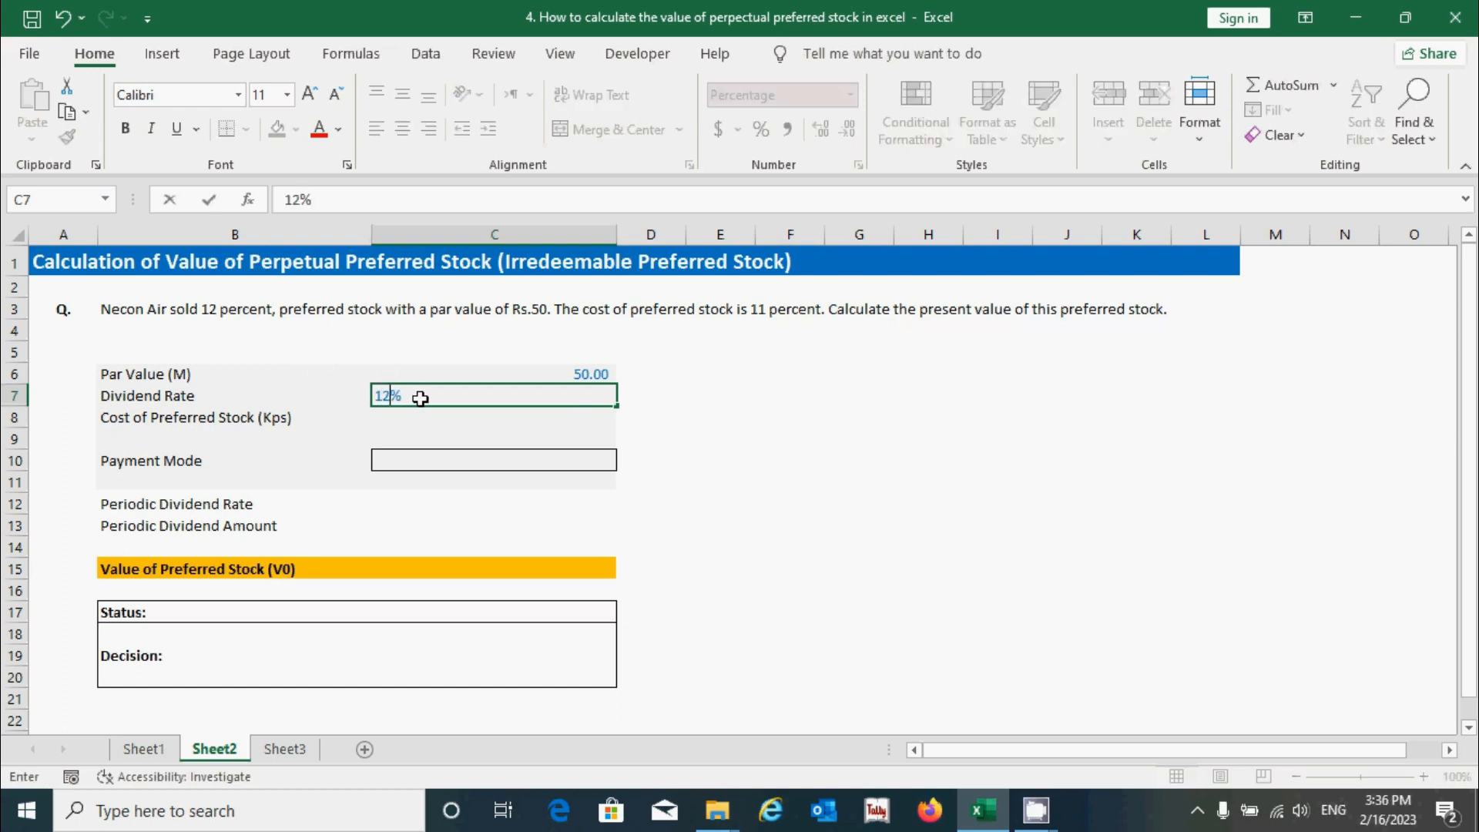
key("Return")
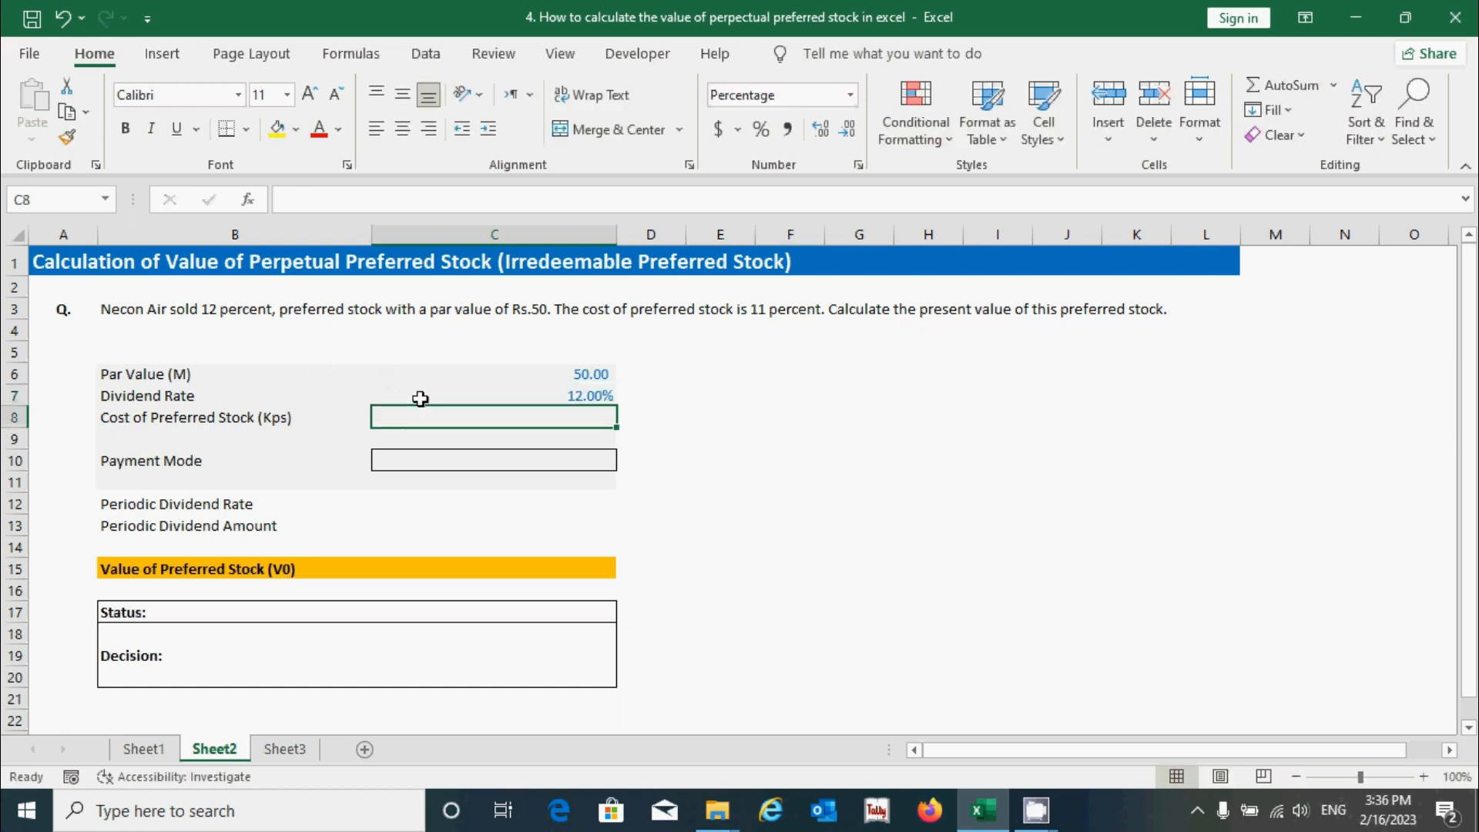
Enter 11% as the cost of preferred stock in C8.
left_click(490, 394)
left_click_drag(520, 402, 515, 408)
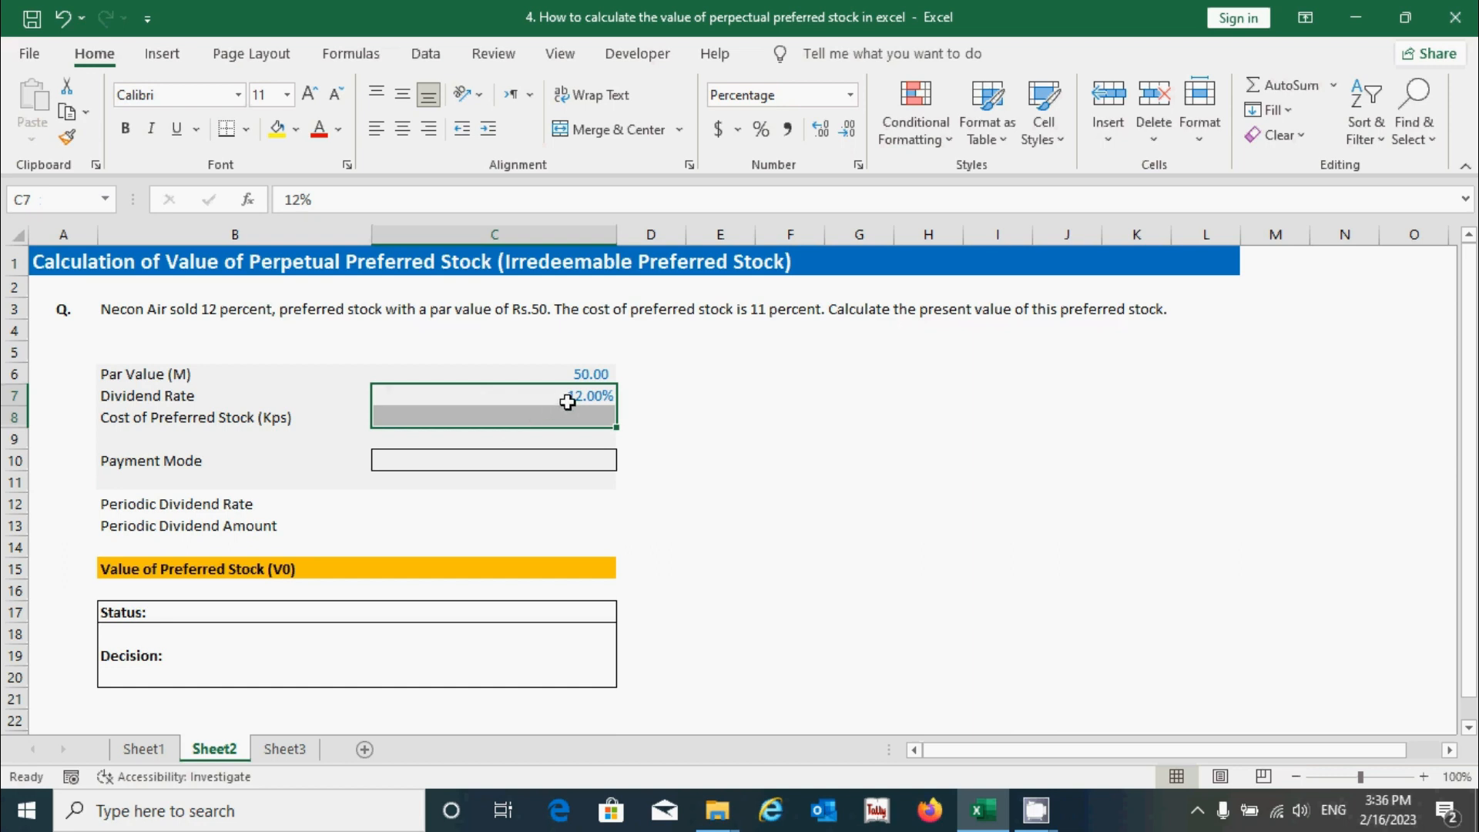
left_click(604, 396)
left_click(568, 414)
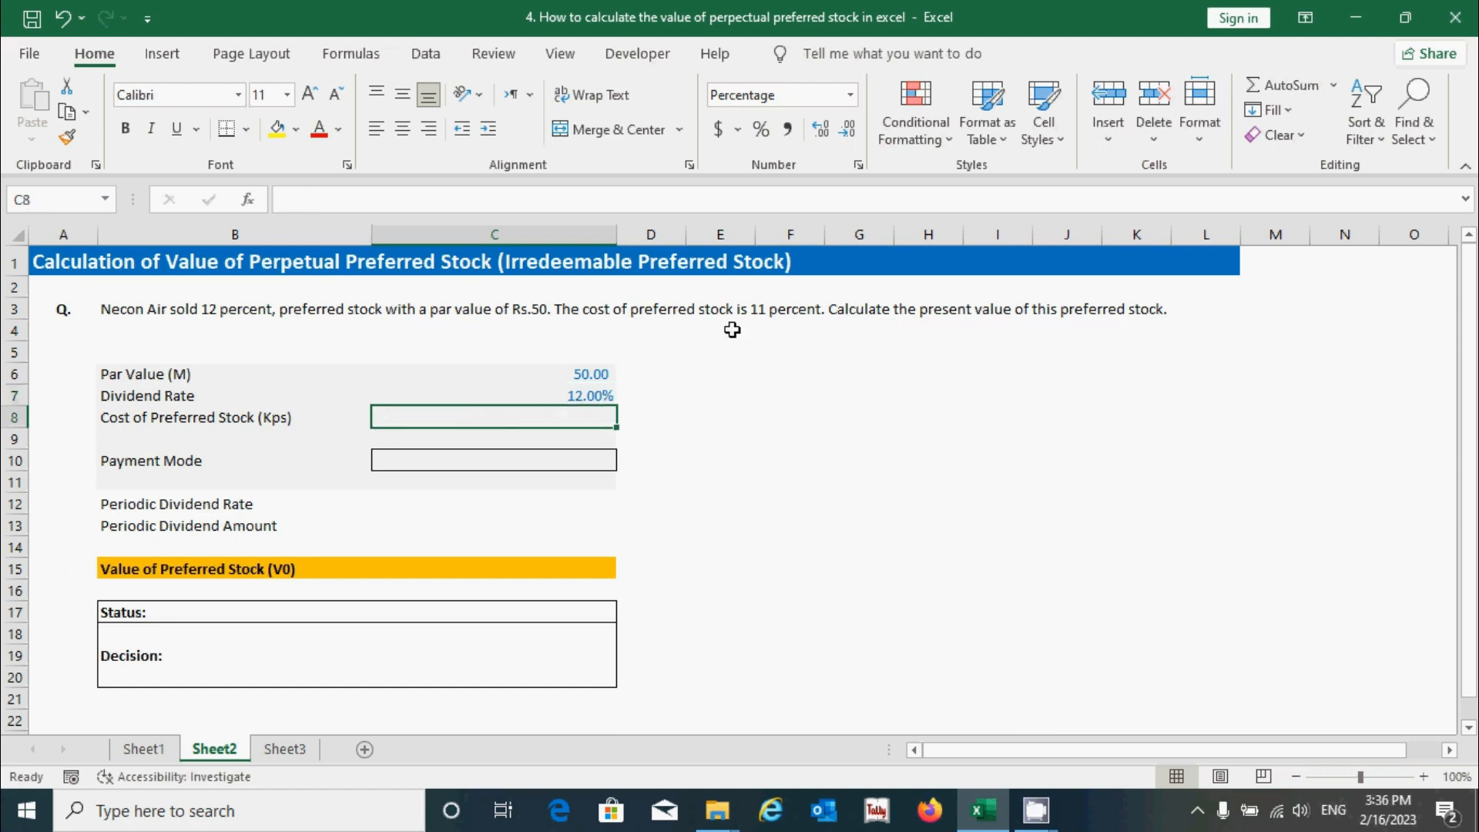
type("11")
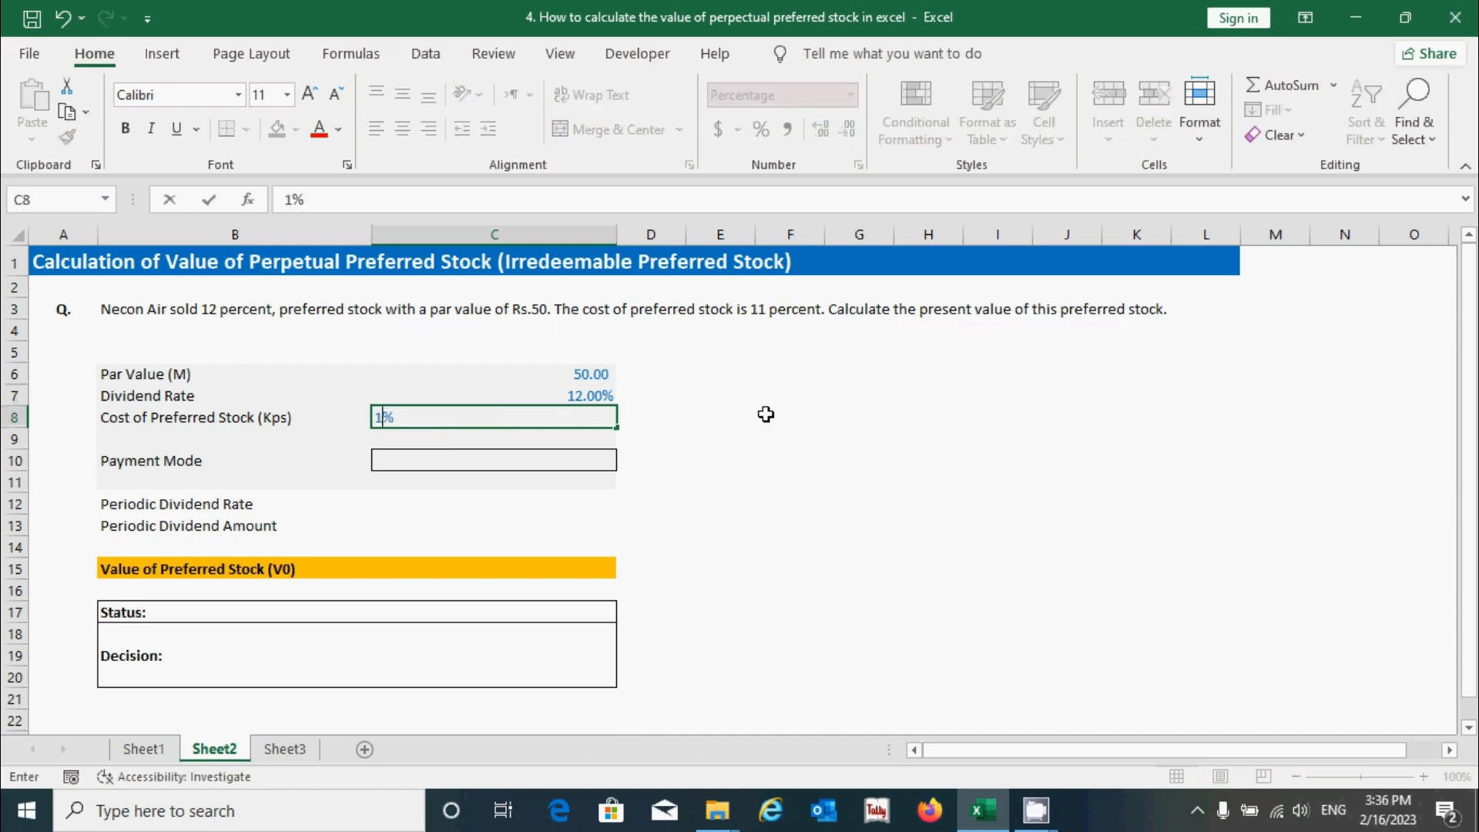
key("Return")
Choose Annually as the payment mode in C10.
left_click(561, 460)
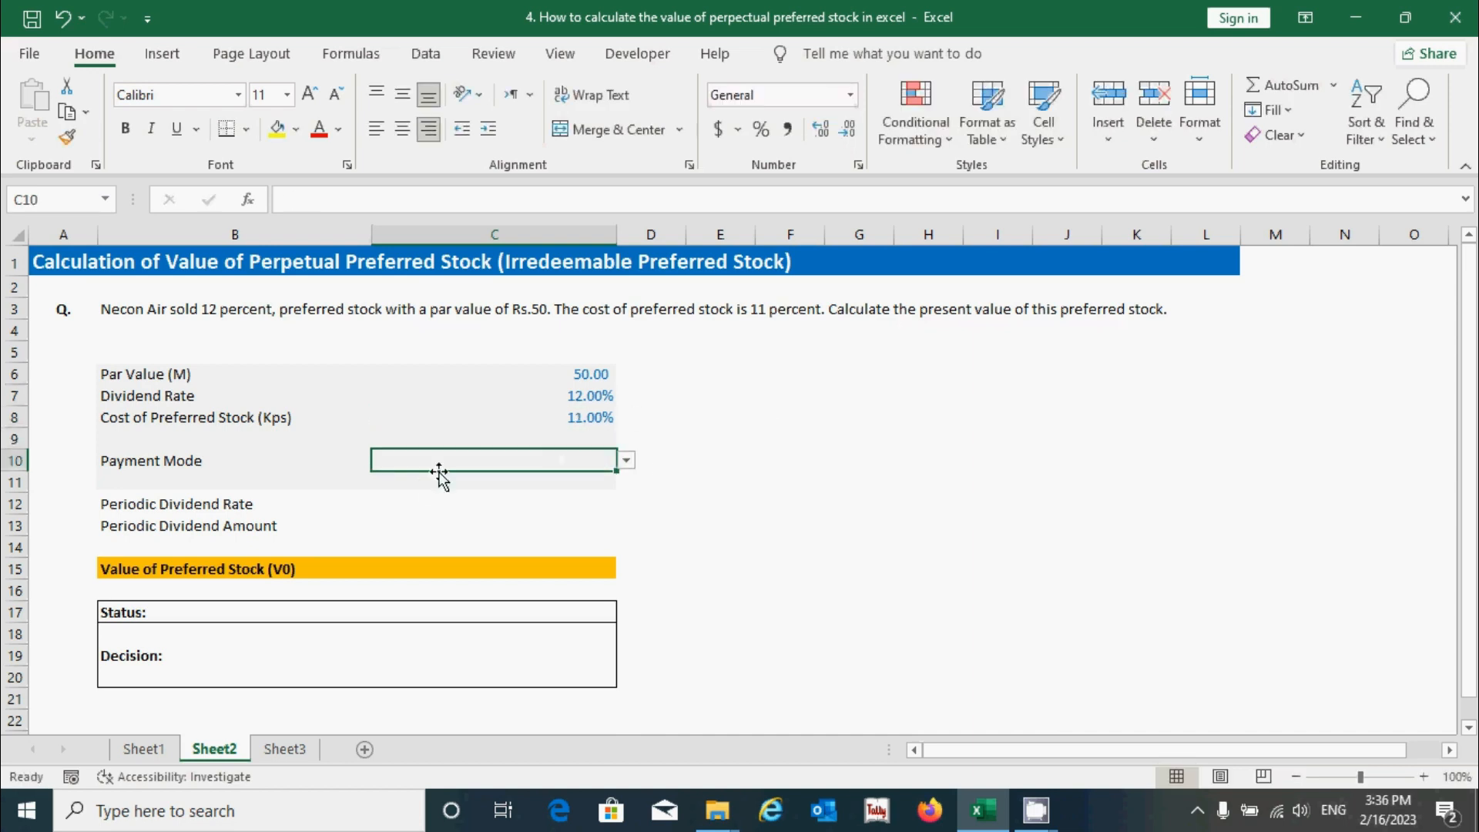
left_click(626, 461)
left_click(485, 482)
left_click(626, 461)
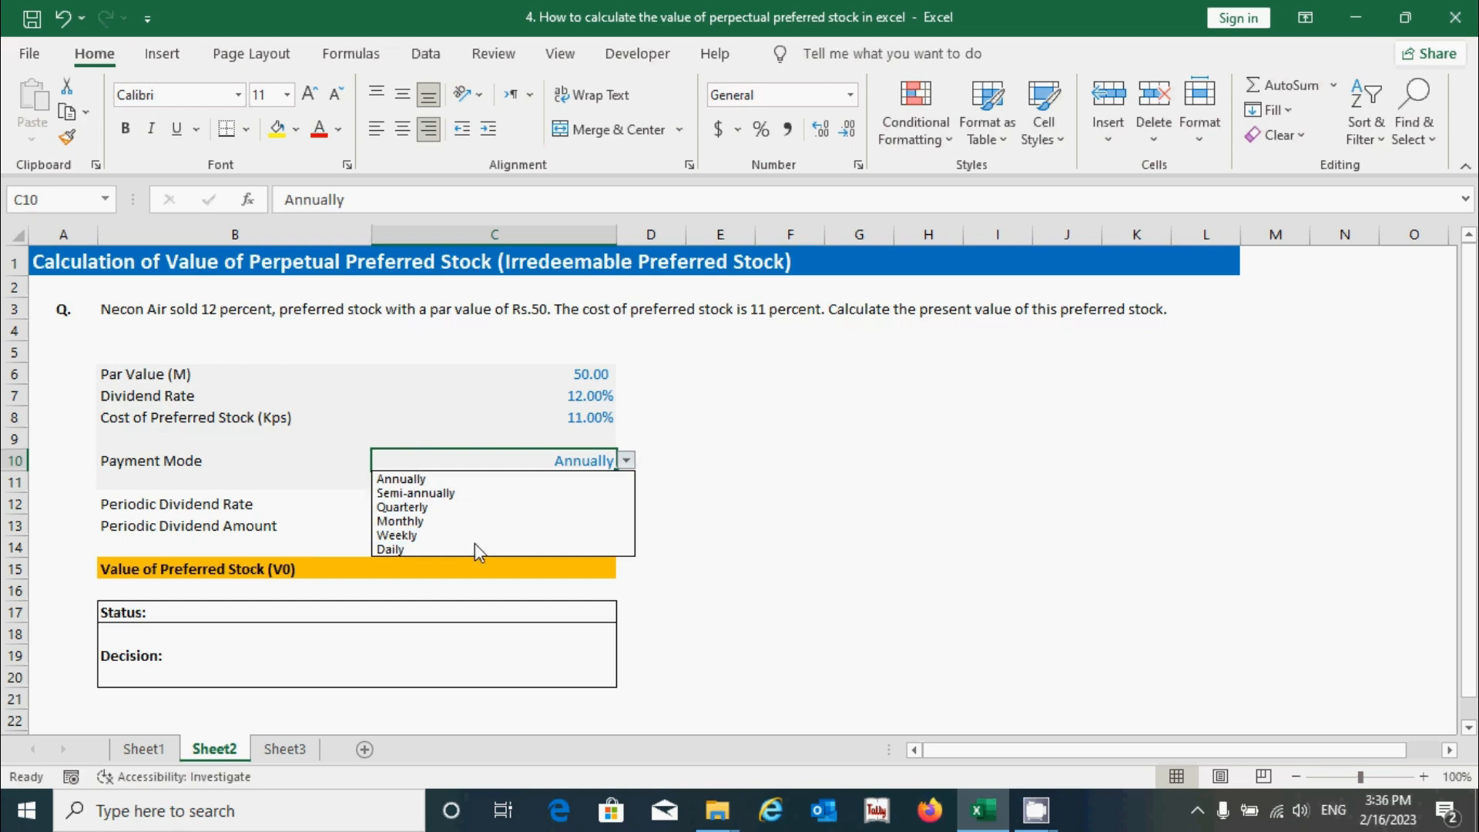
left_click(477, 479)
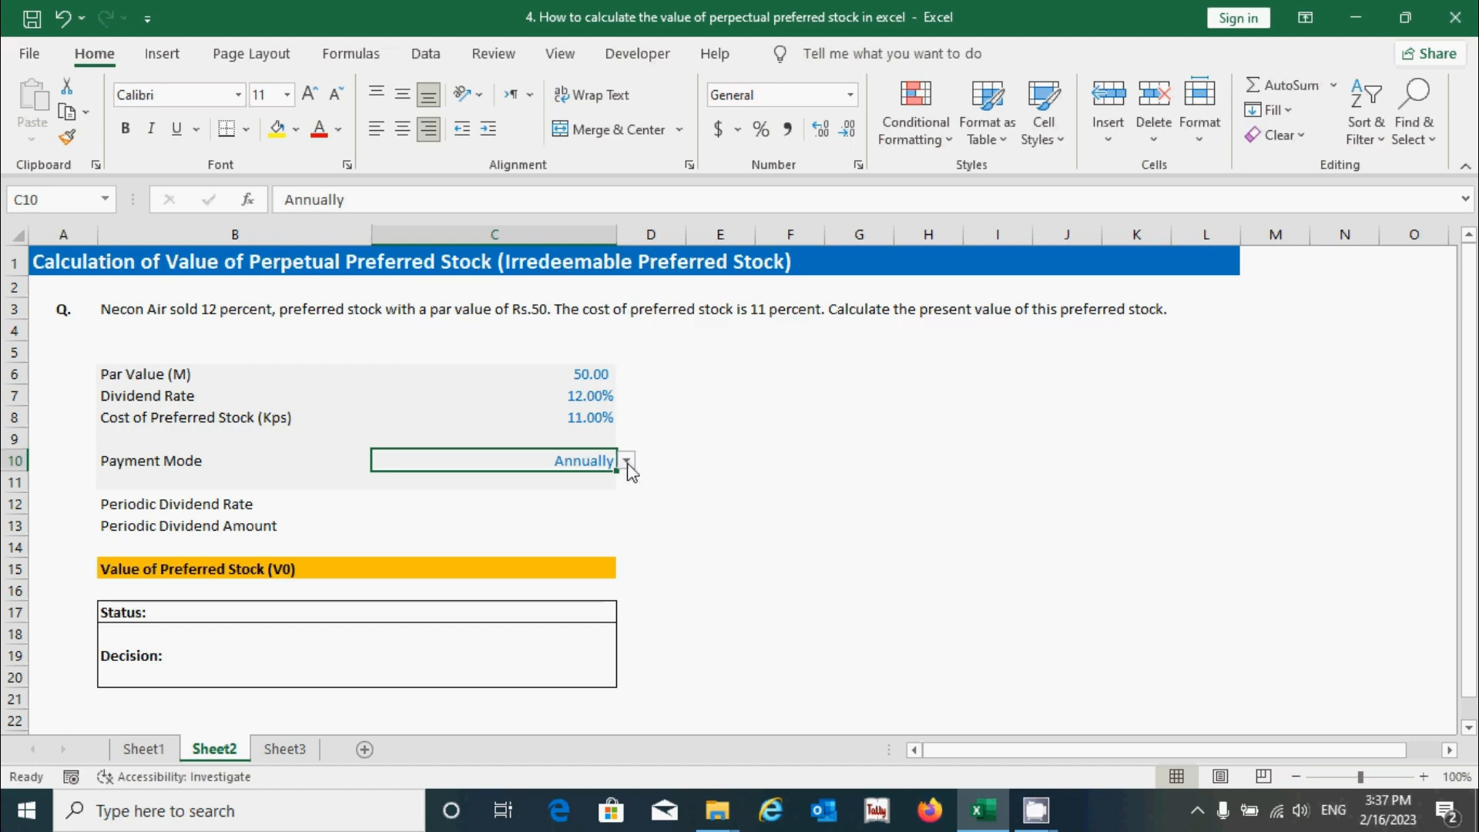
Begin the periodic dividend rate formula in C12 with an IF that returns C7/1 when C10 equals "Annually".
left_click(539, 507)
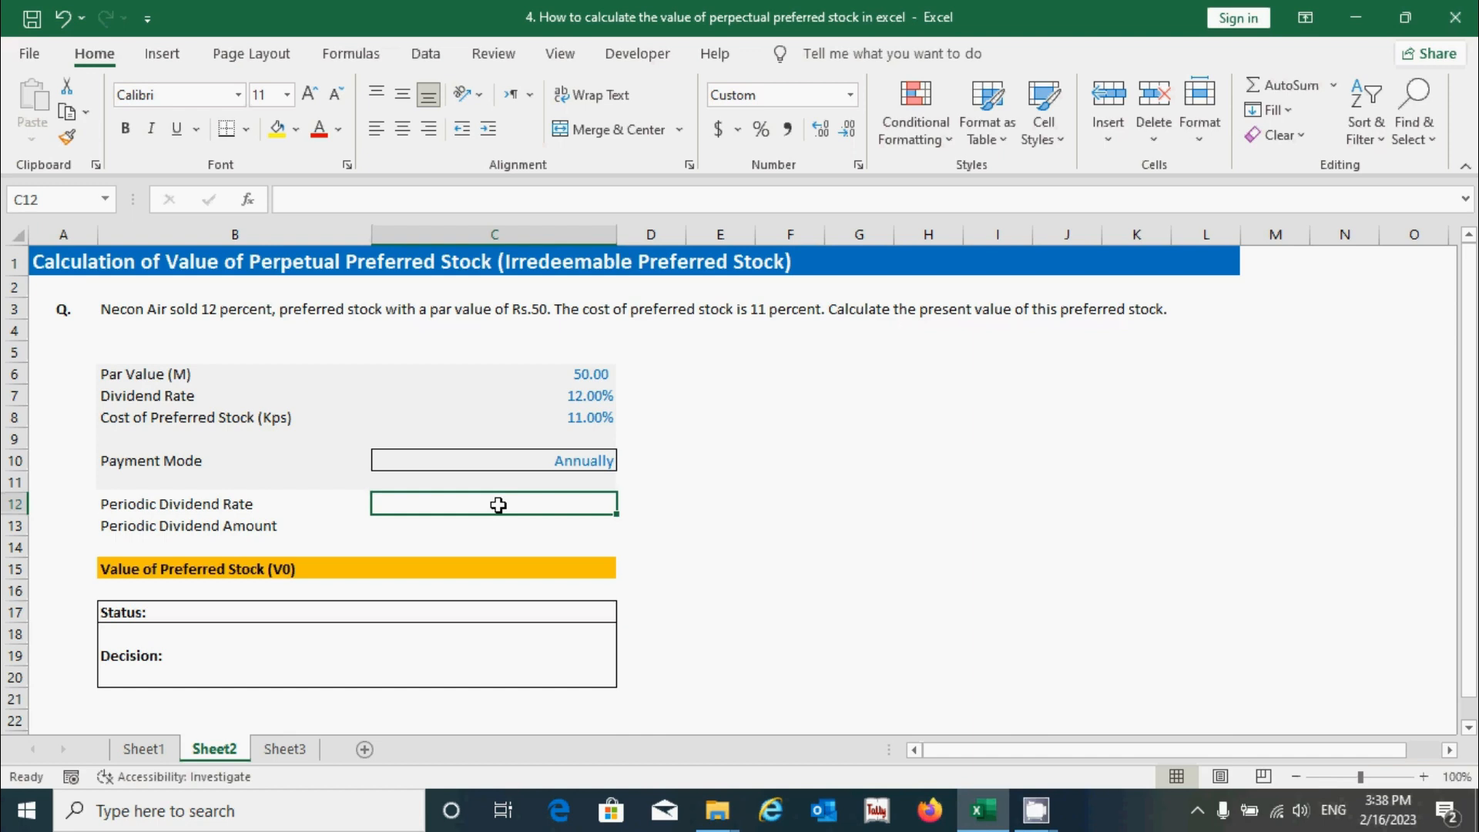
type("=if(")
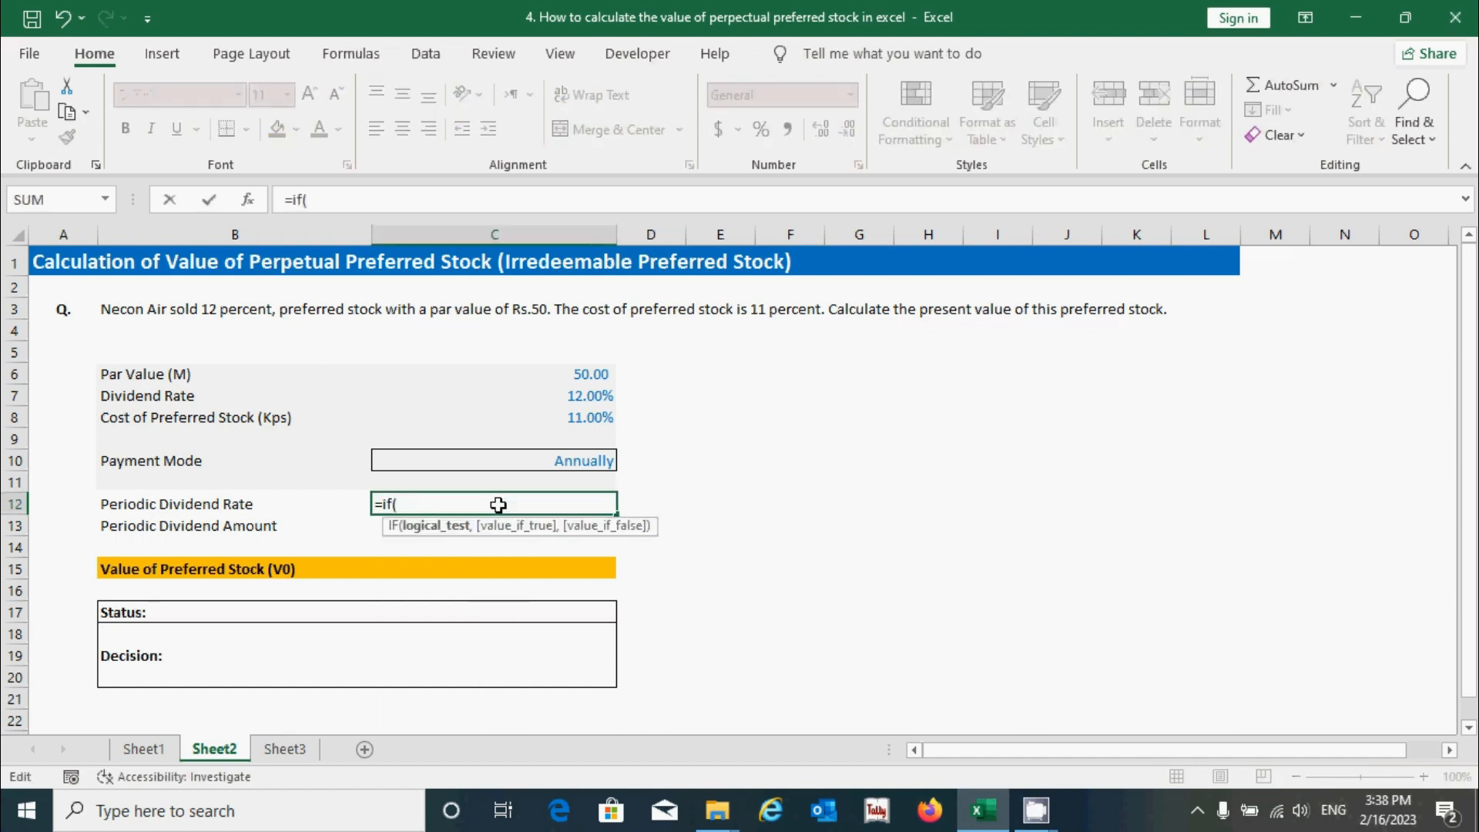
left_click(516, 459)
type("=\"Annually\",")
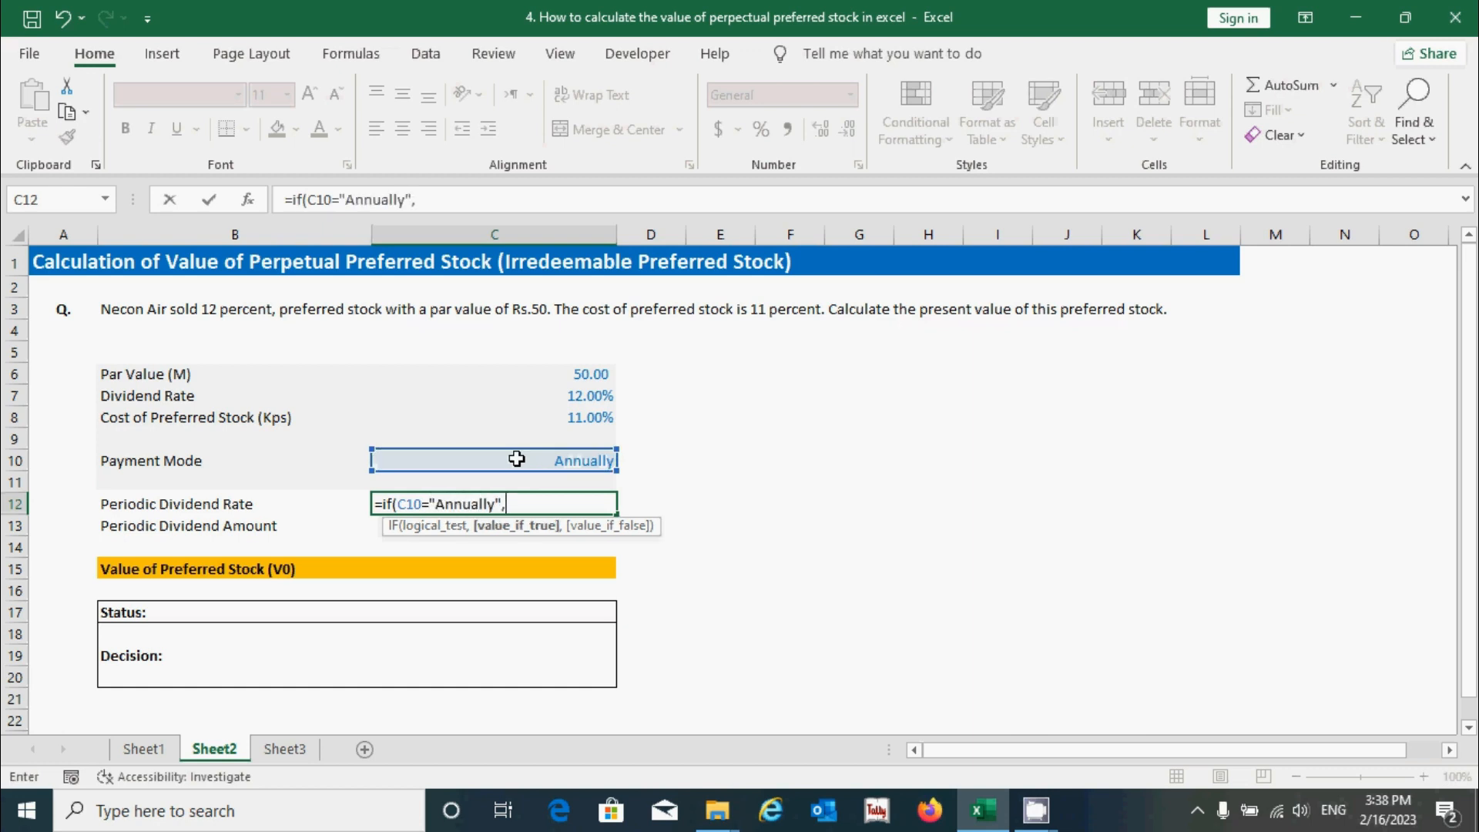
left_click(563, 393)
type("/1")
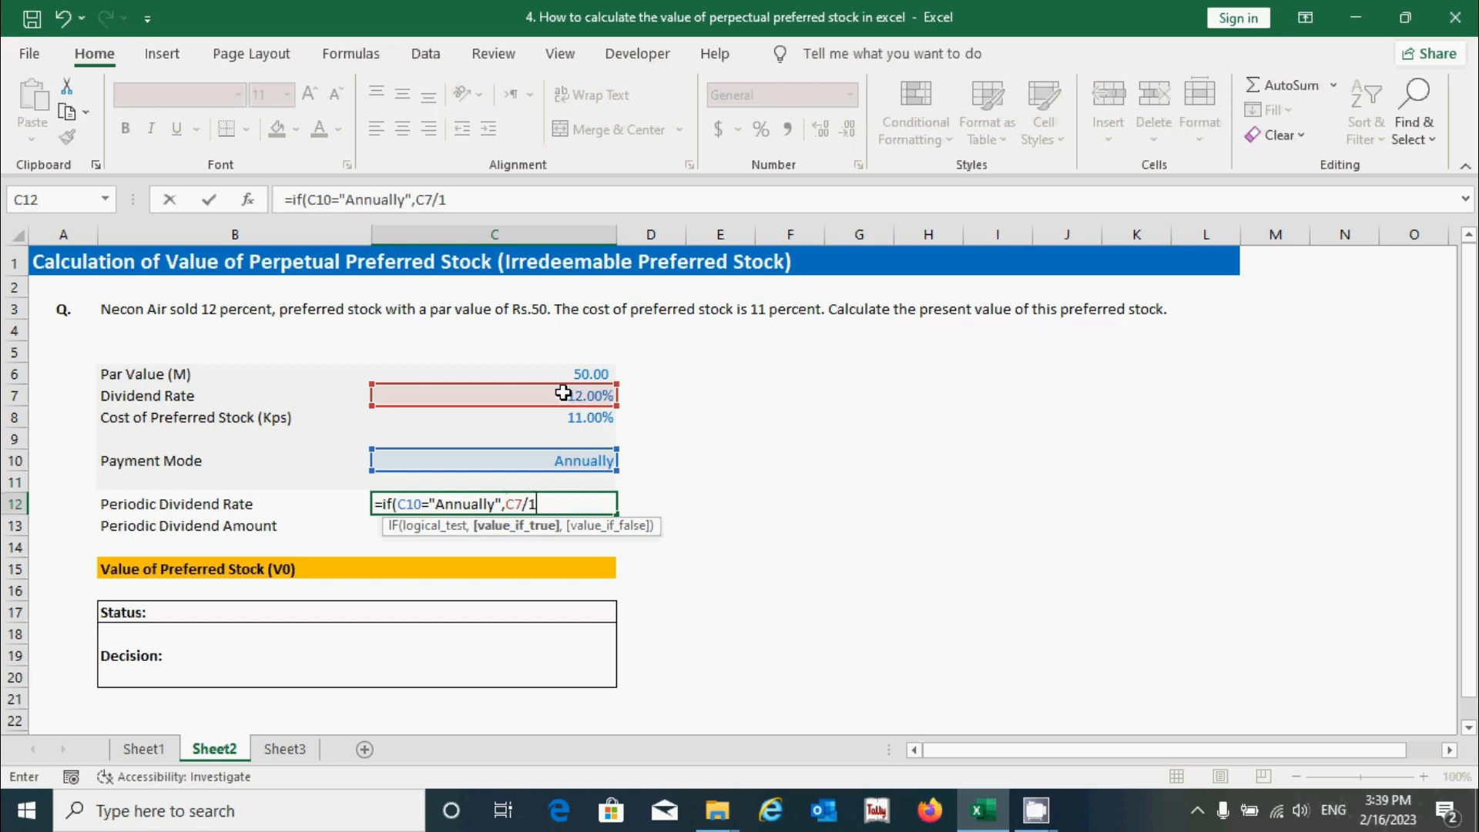
type(",")
Duplicate the IF clause within the C12 formula and adapt the copy to return C7/2 for "Semi-annually".
left_click_drag(543, 504, 383, 502)
key("ctrl+c")
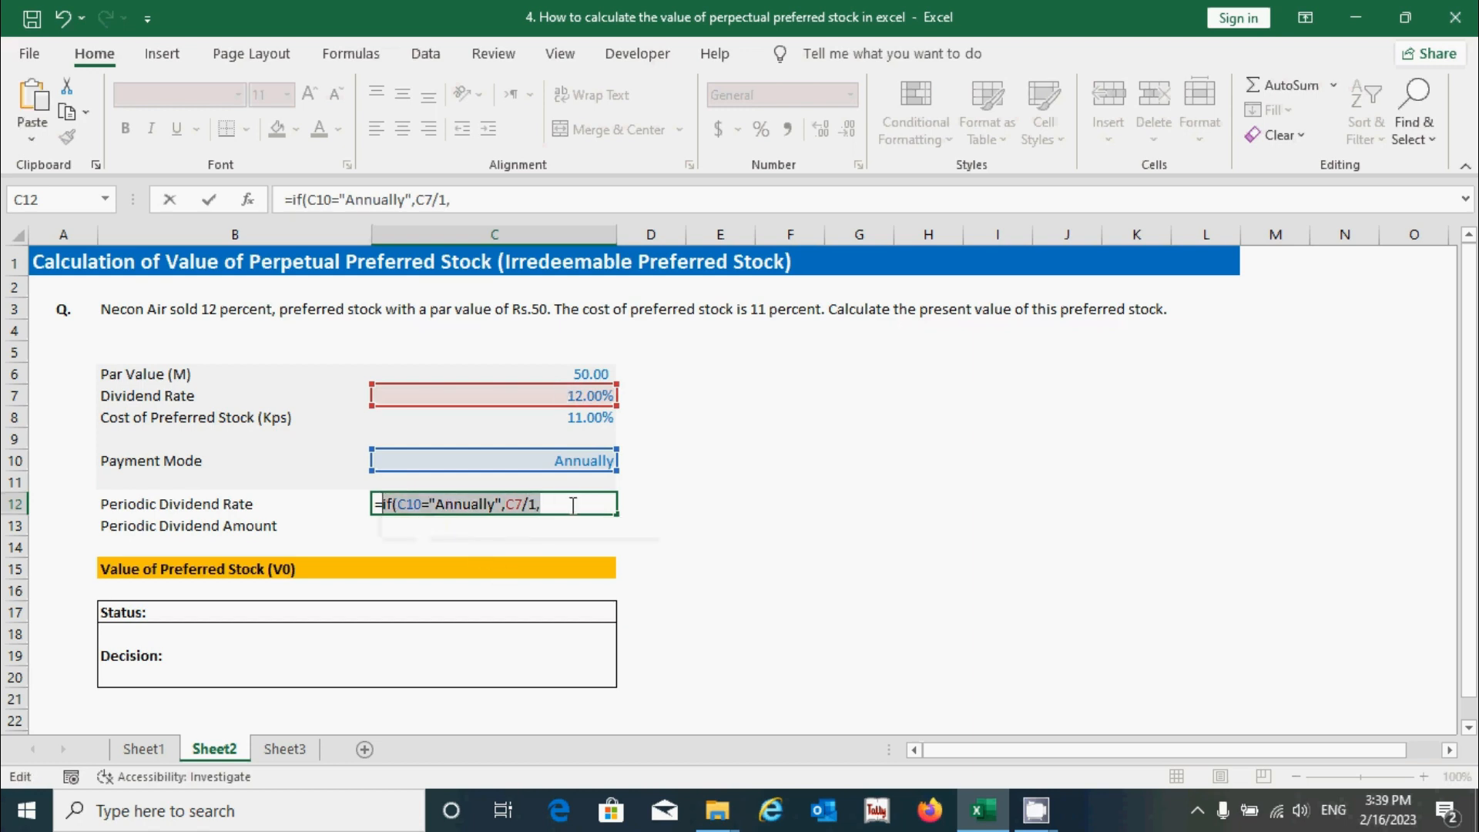
left_click(565, 501)
key("ctrl+v")
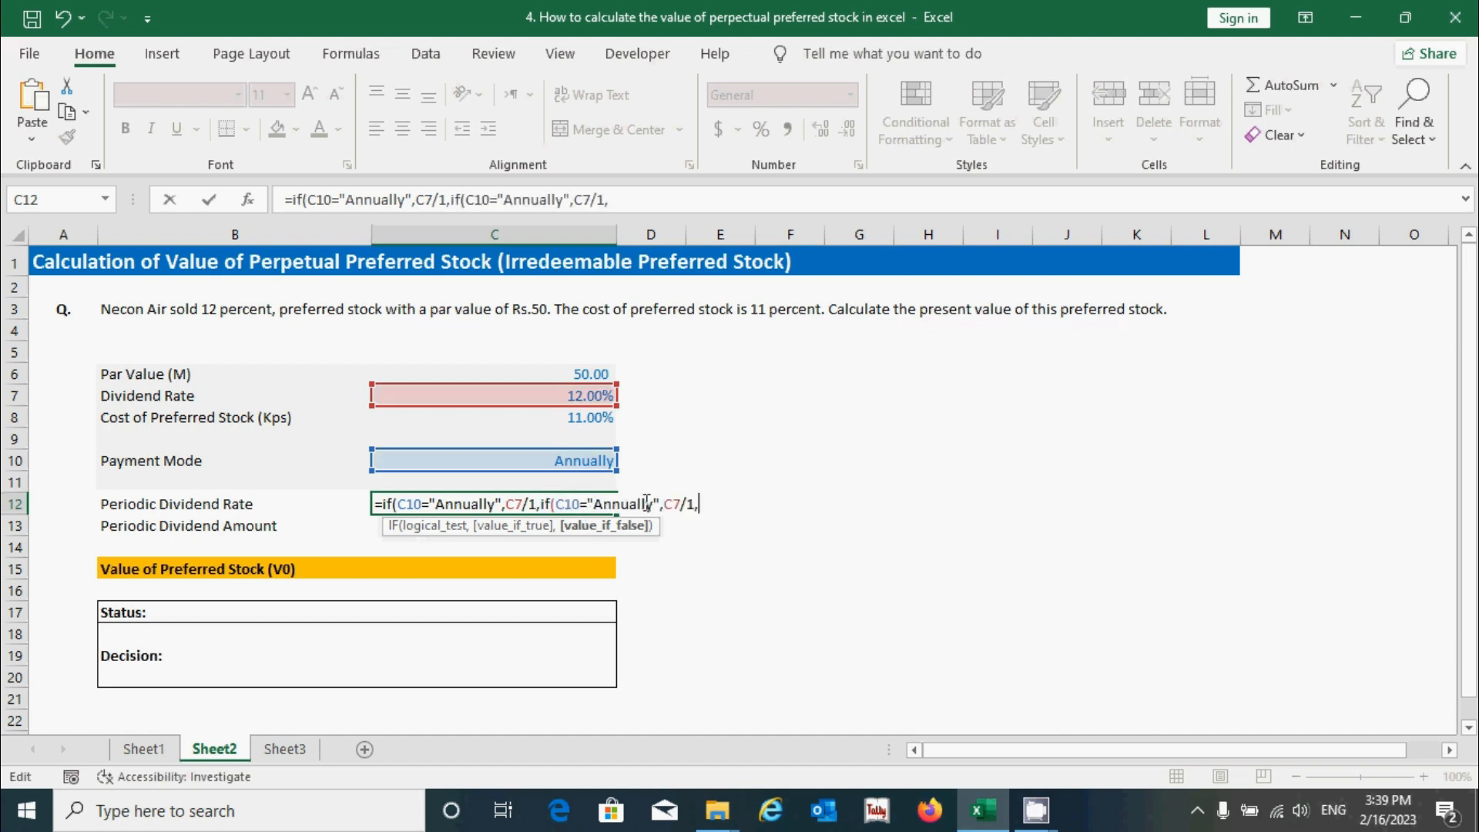
left_click(609, 503)
key("BackSpace")
type("S")
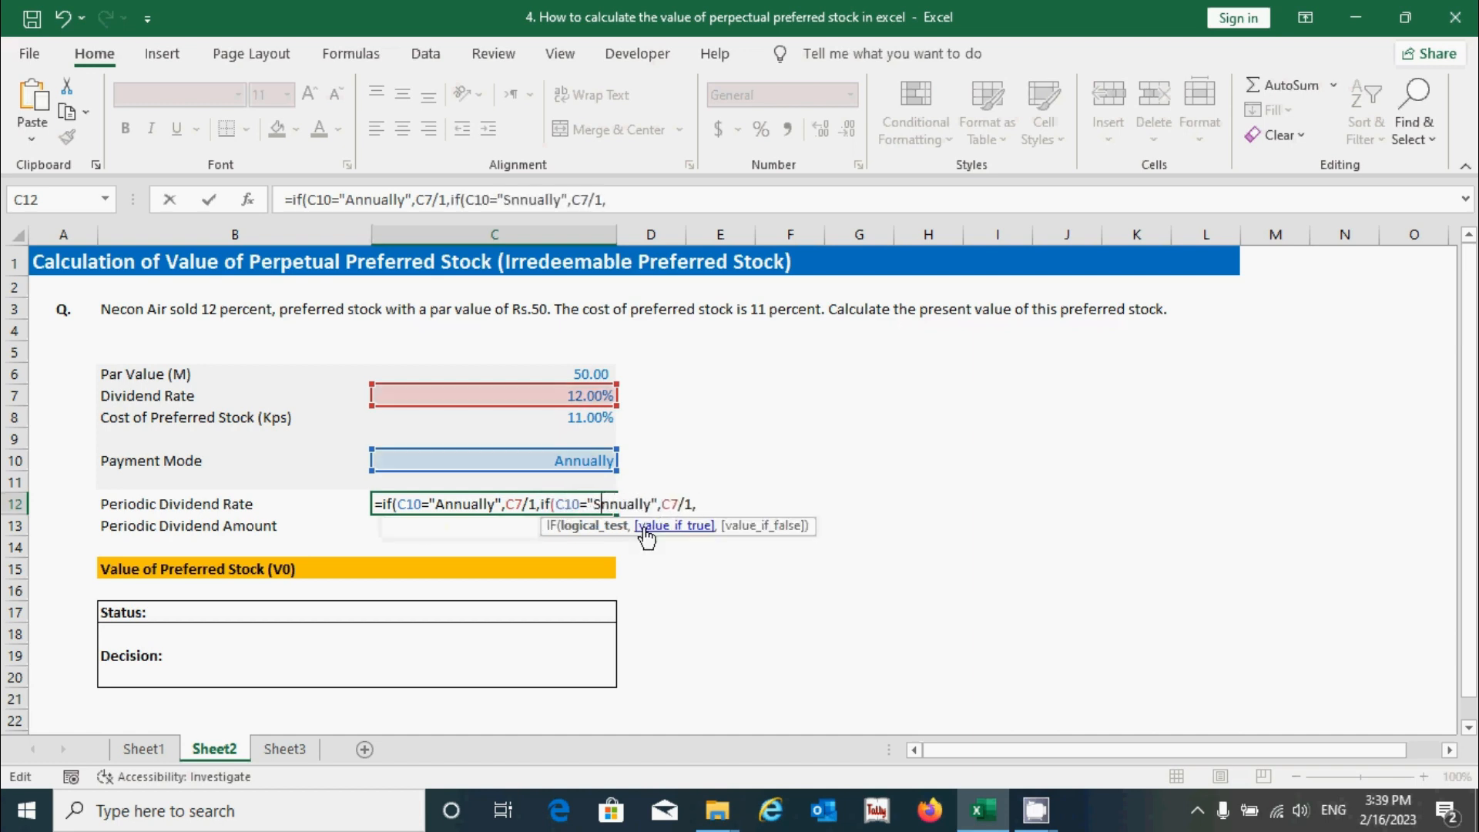
type("emi-a")
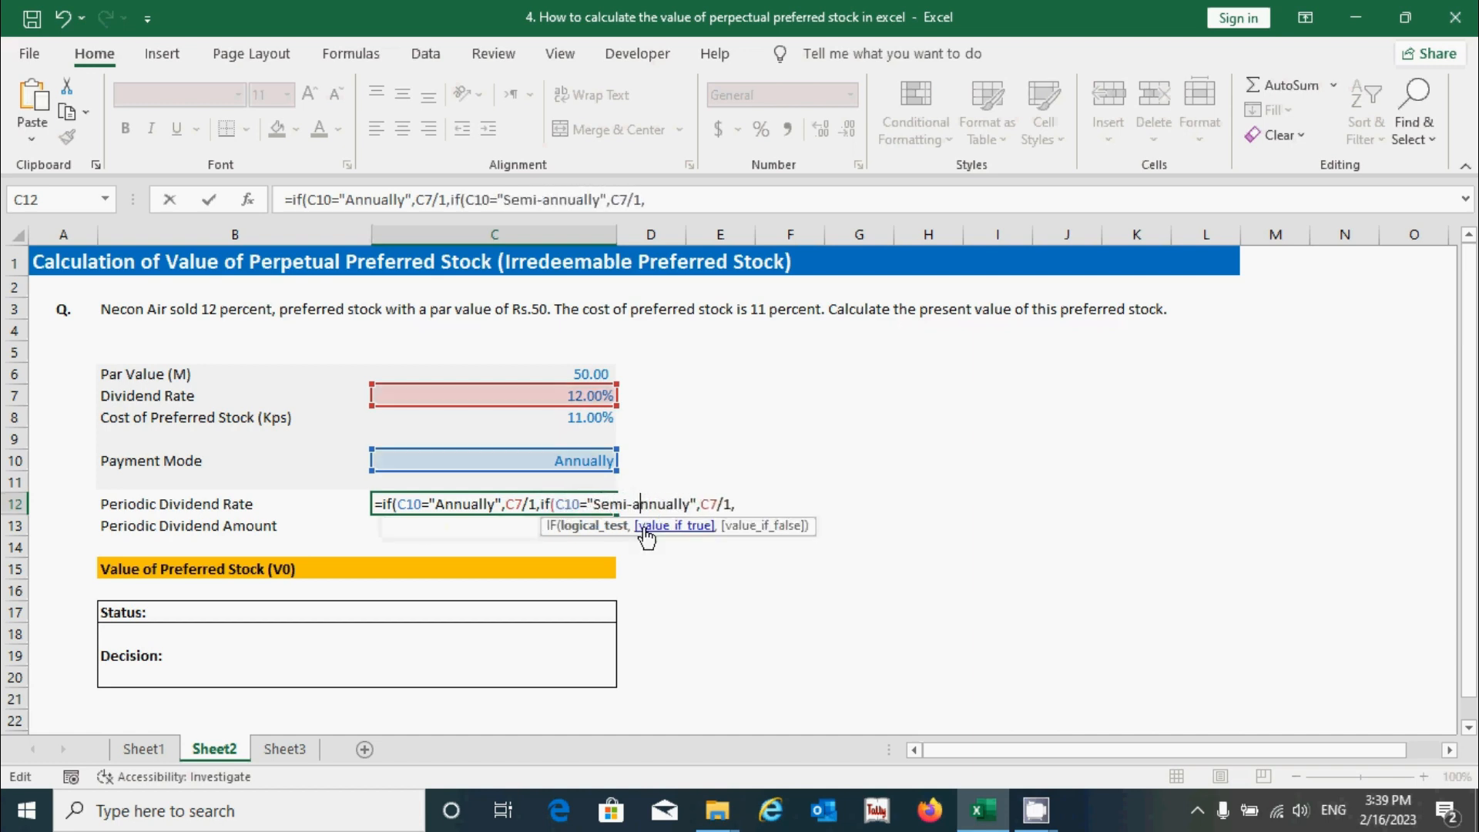
left_click(730, 504)
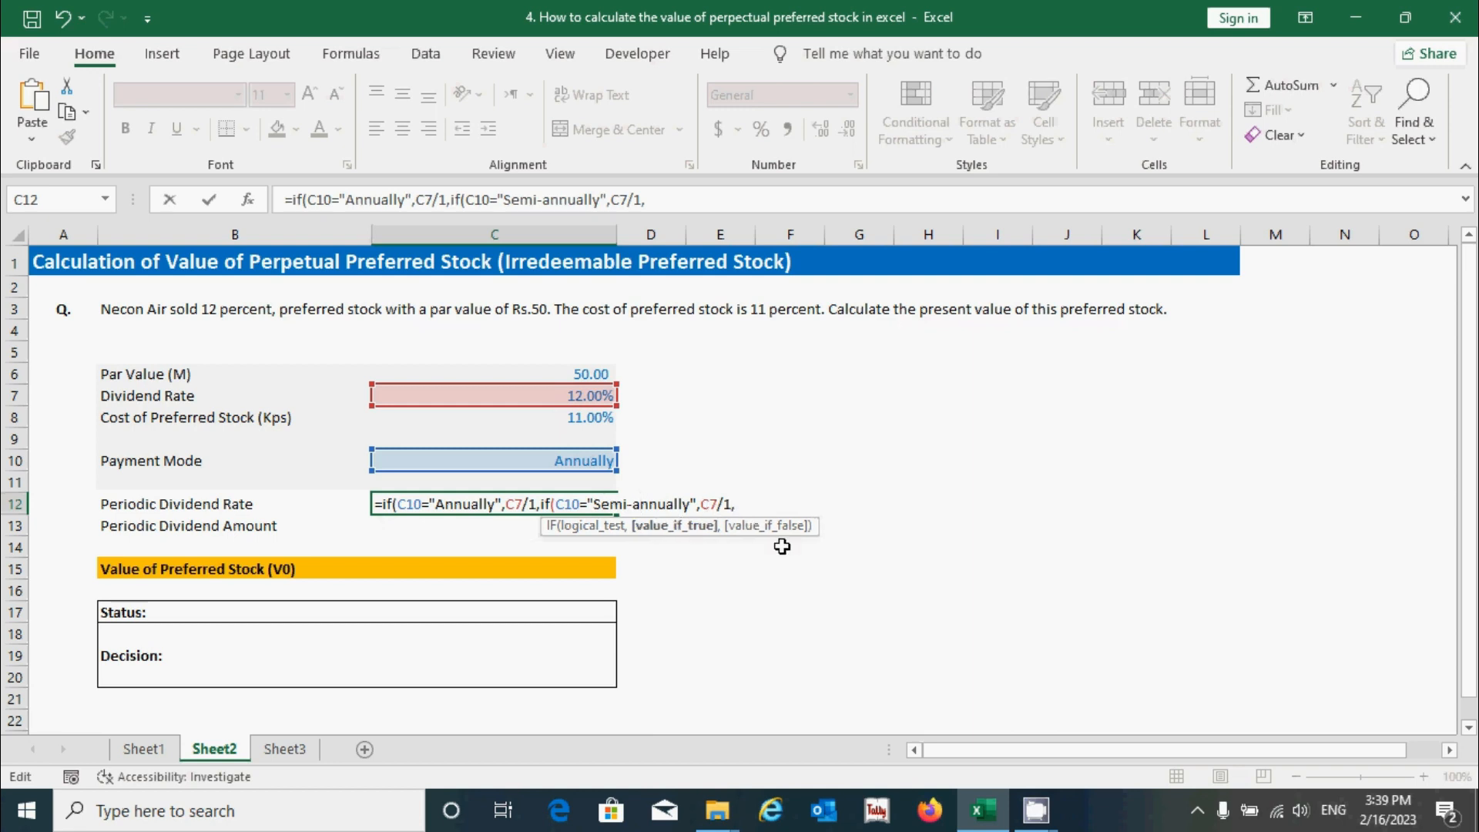
type("2")
Append another copy of the IF clause to the C12 formula and change its tested mode to "Quarterly".
left_click(754, 500)
key("ctrl+v")
left_click(848, 504)
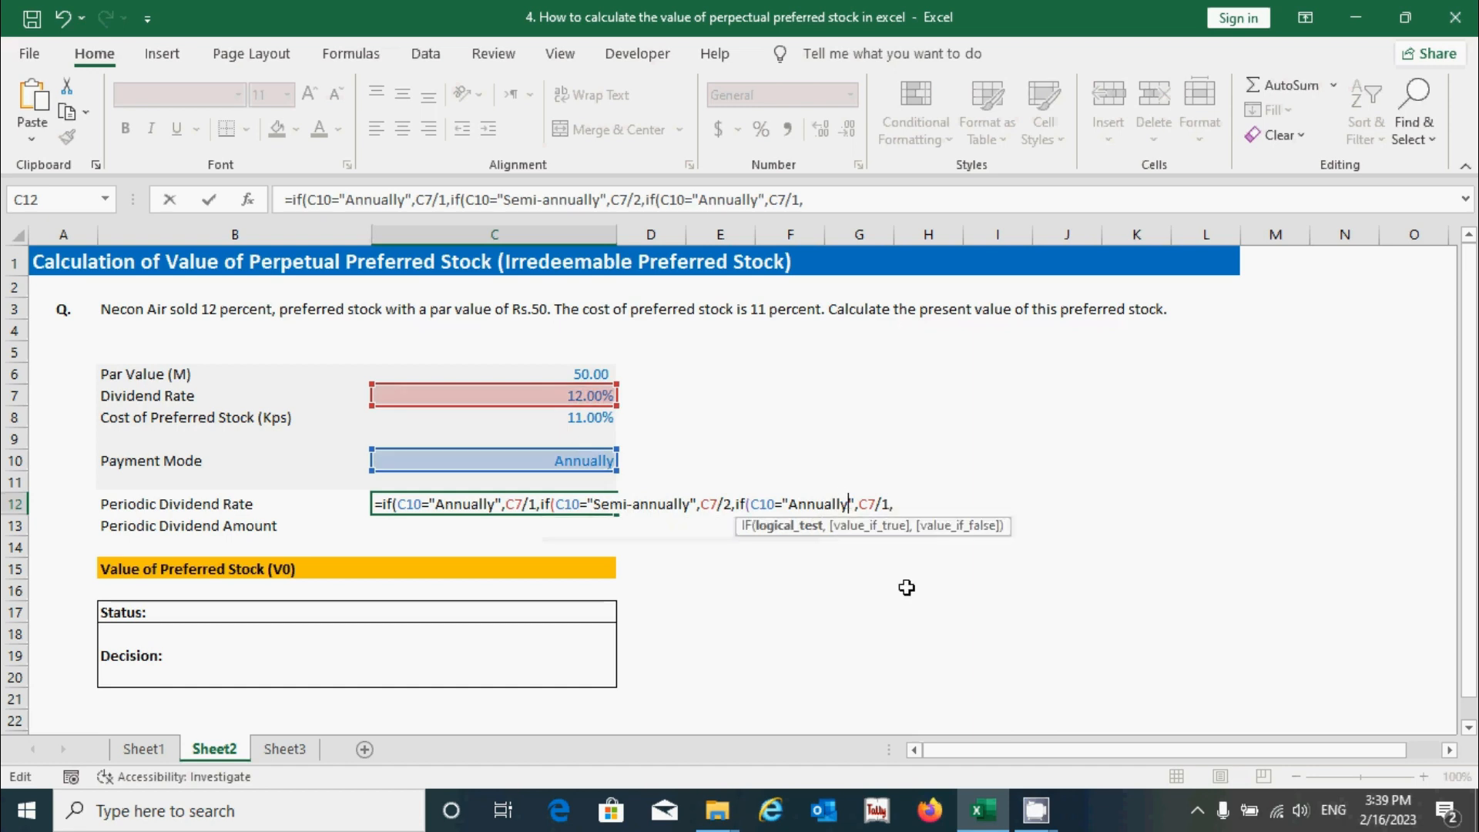
key("BackSpace")
key("BackSpace")
key("BackSpace")
key("BackSpace")
key("BackSpace")
key("BackSpace")
key("BackSpace")
key("BackSpace")
type("Quarterly")
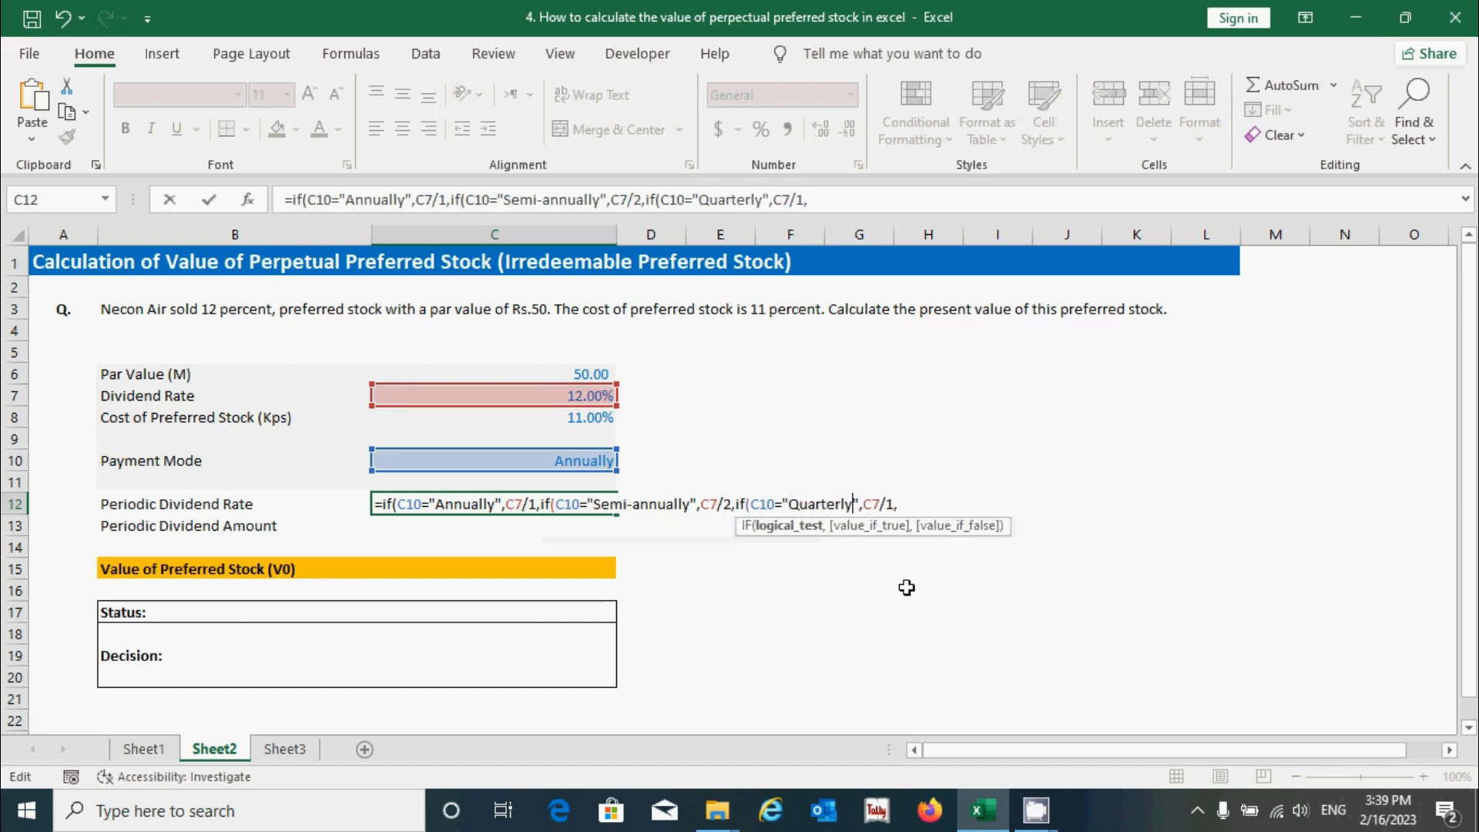
Set the quarterly divisor to 4, then complete the C12 formula with "Monthly" C7/12, "Weekly" C7/52 and C7/365 for any other mode.
left_click(897, 503)
type("4,if(C10=\"Monthly")
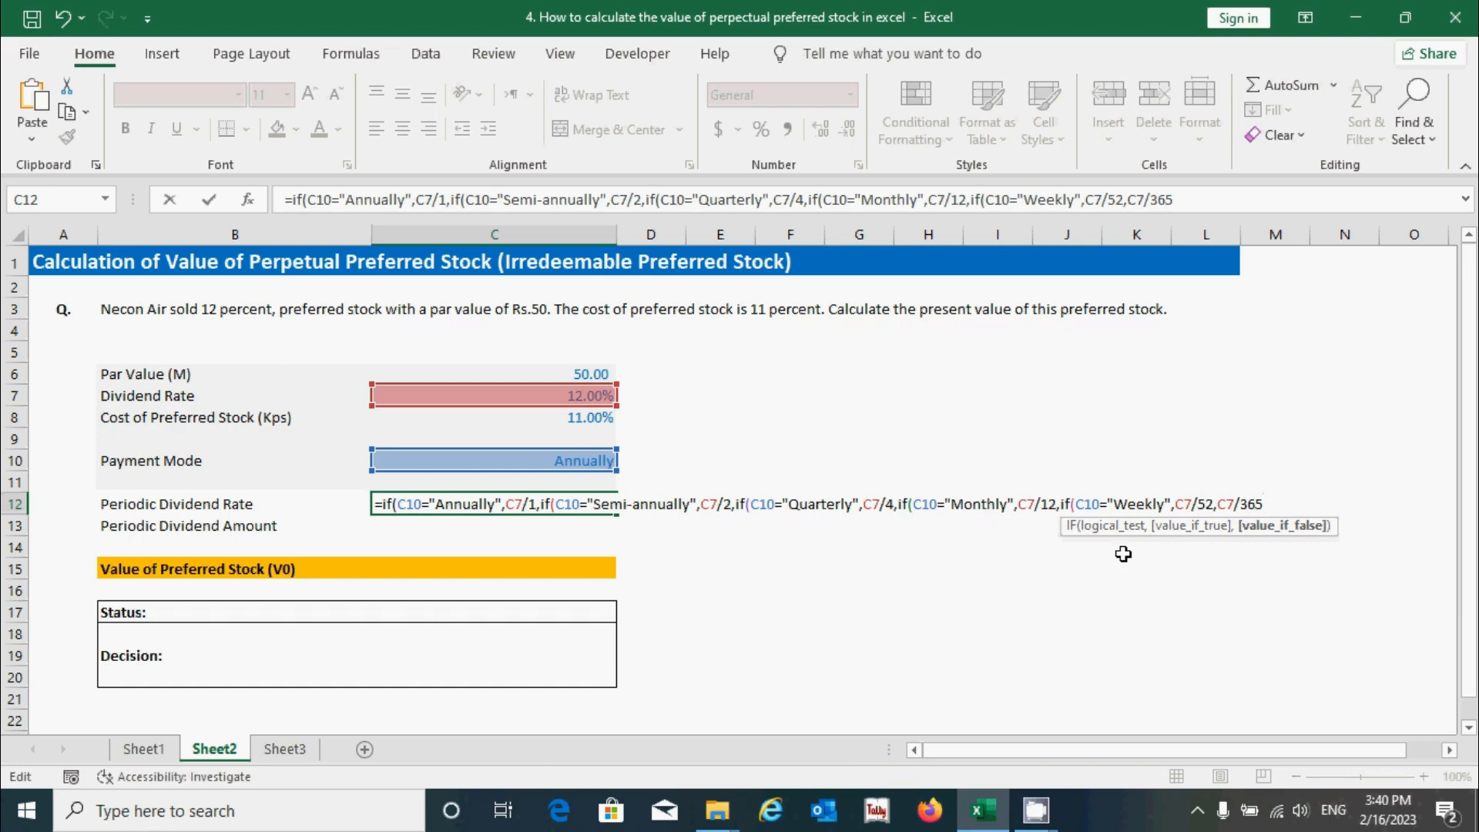
type("))))")
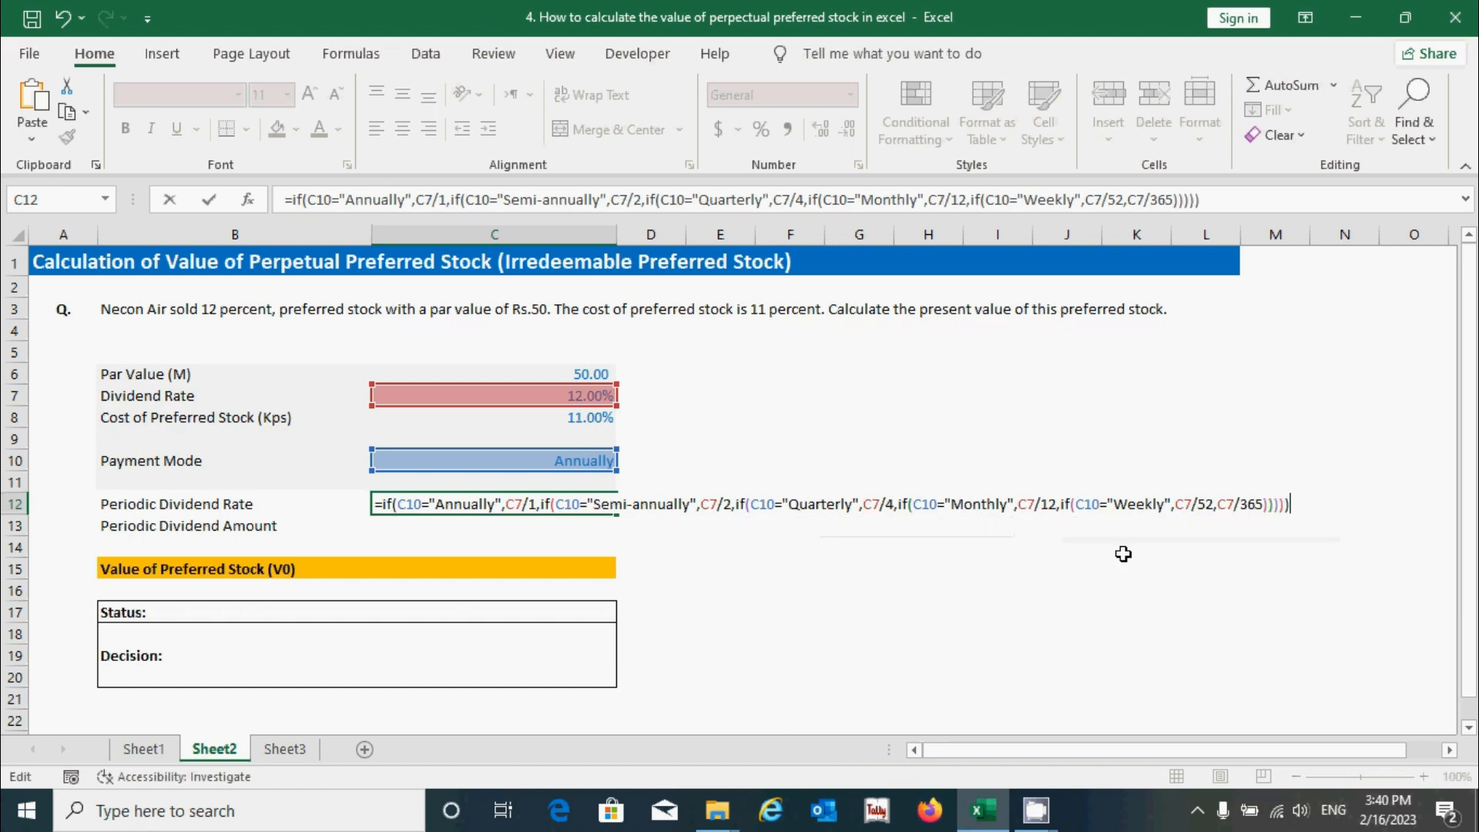
key("Return")
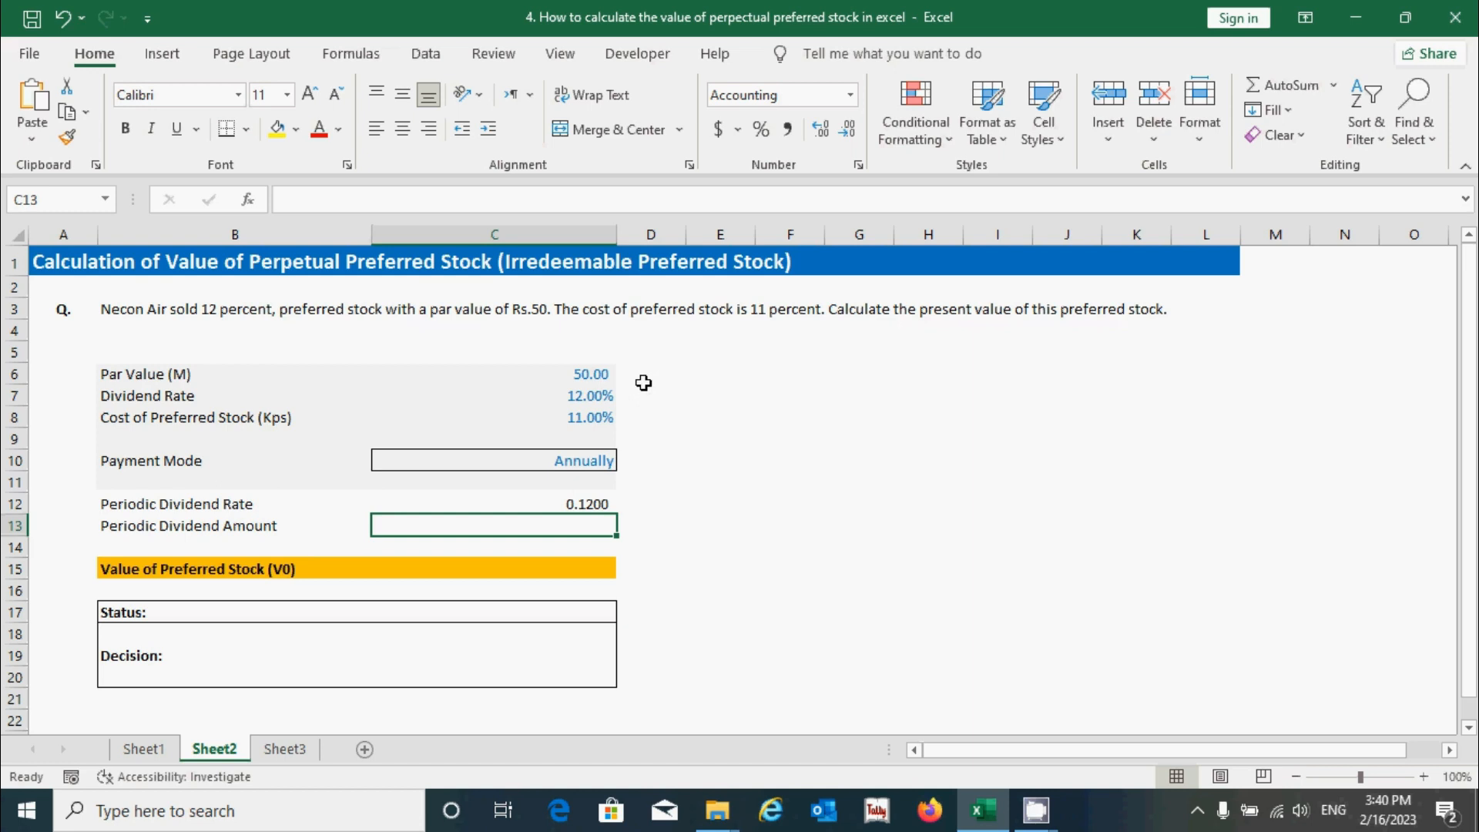
Calculate the periodic dividend amount in C13 as par value times periodic dividend rate with =C6*C12.
type("=")
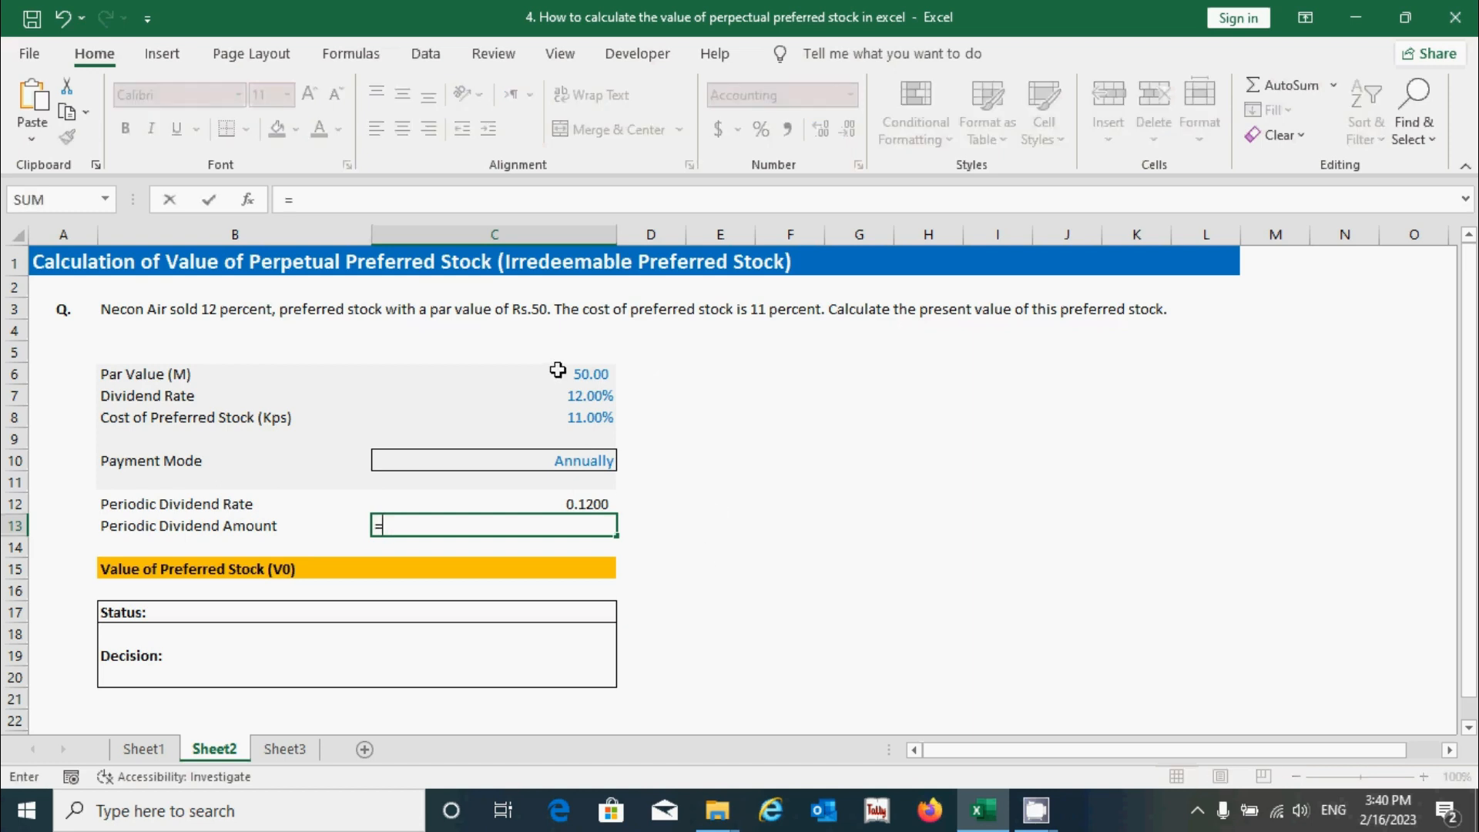
left_click(557, 371)
type("*")
left_click(576, 497)
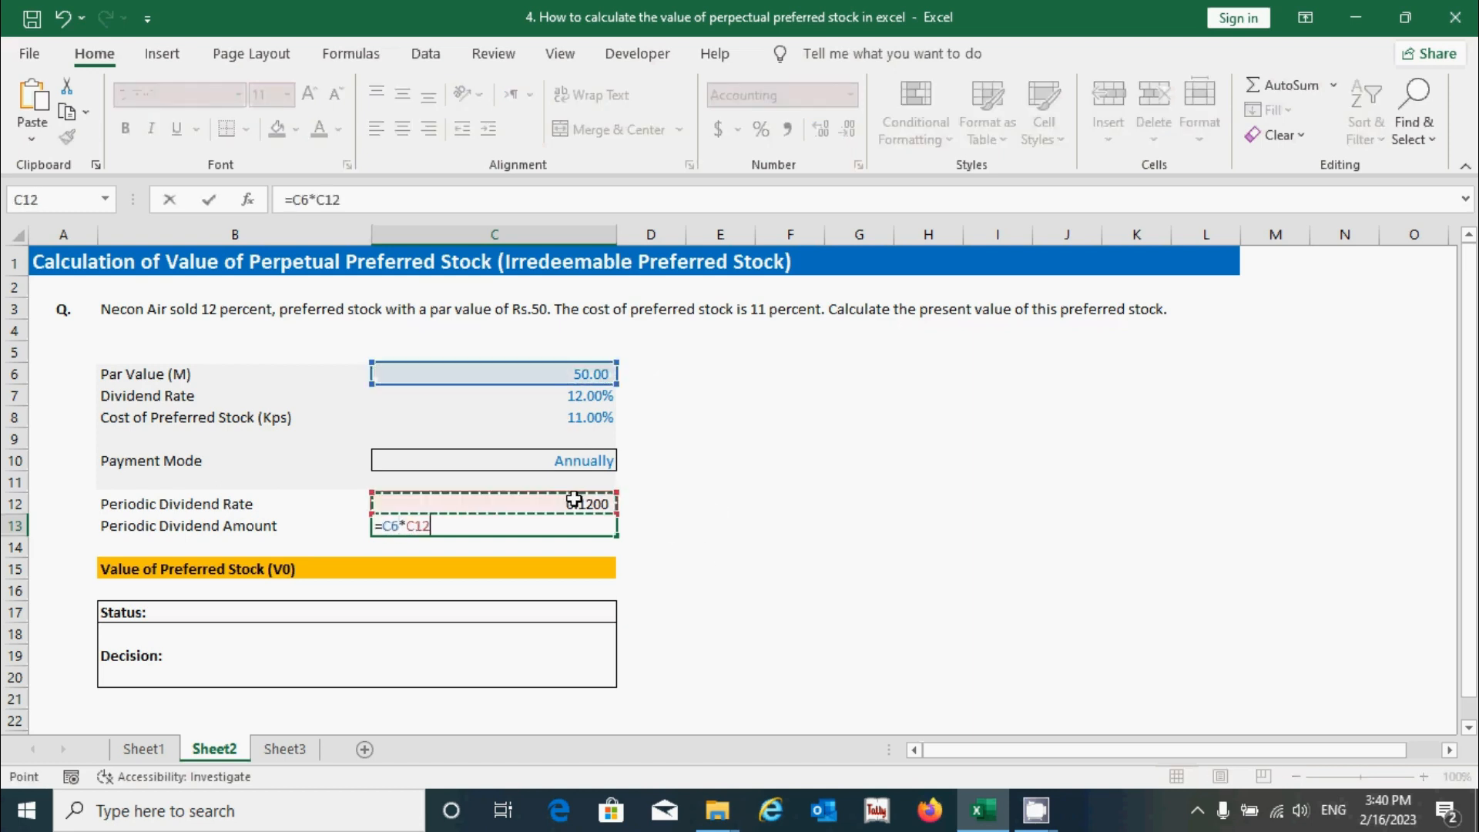
key("Return")
Calculate the value of preferred stock in C15 by dividing the dividend amount by the cost with =C13/C8.
key("Down")
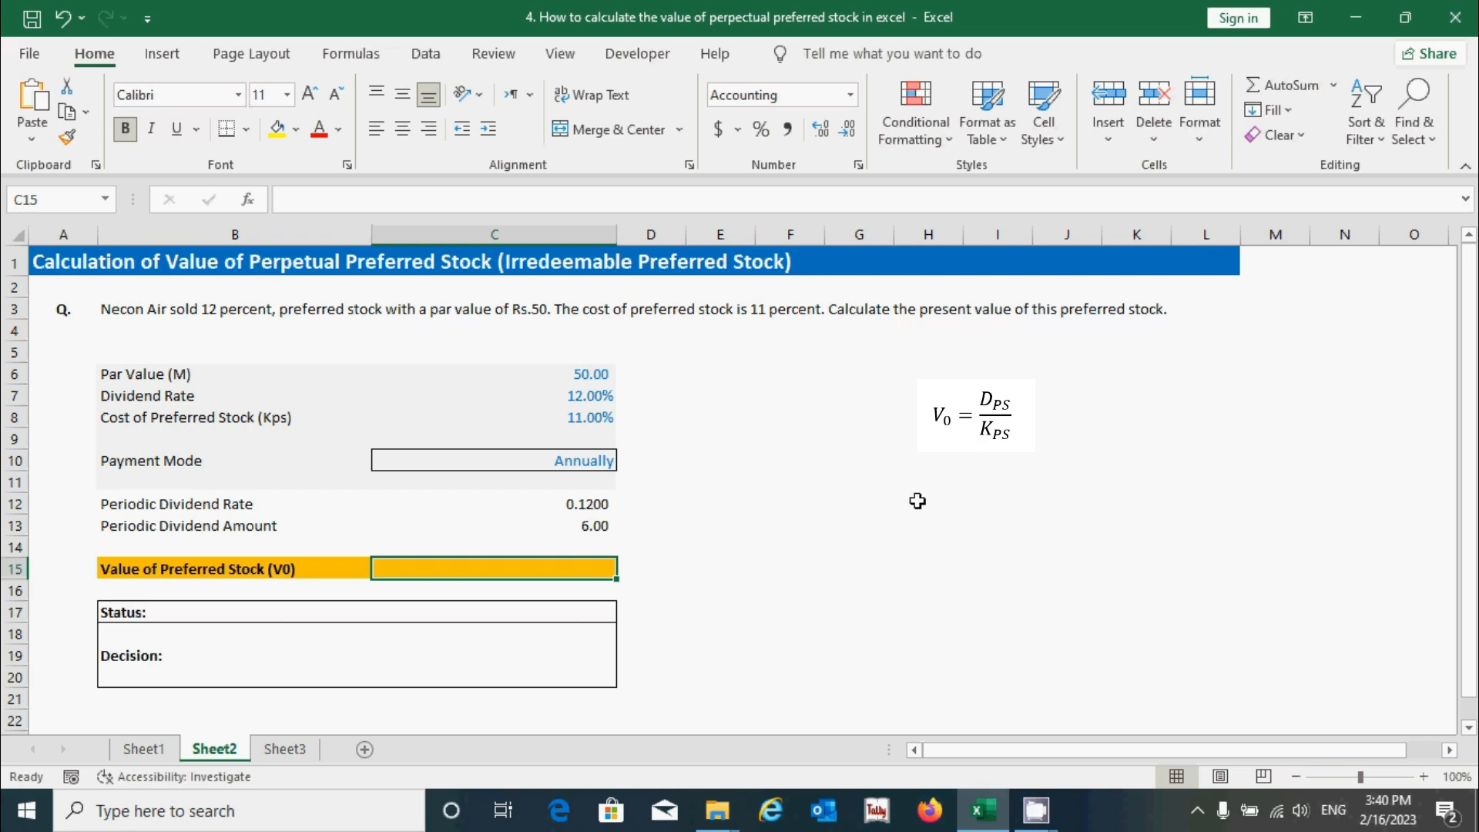
type("=")
left_click(583, 522)
type("/")
left_click(570, 417)
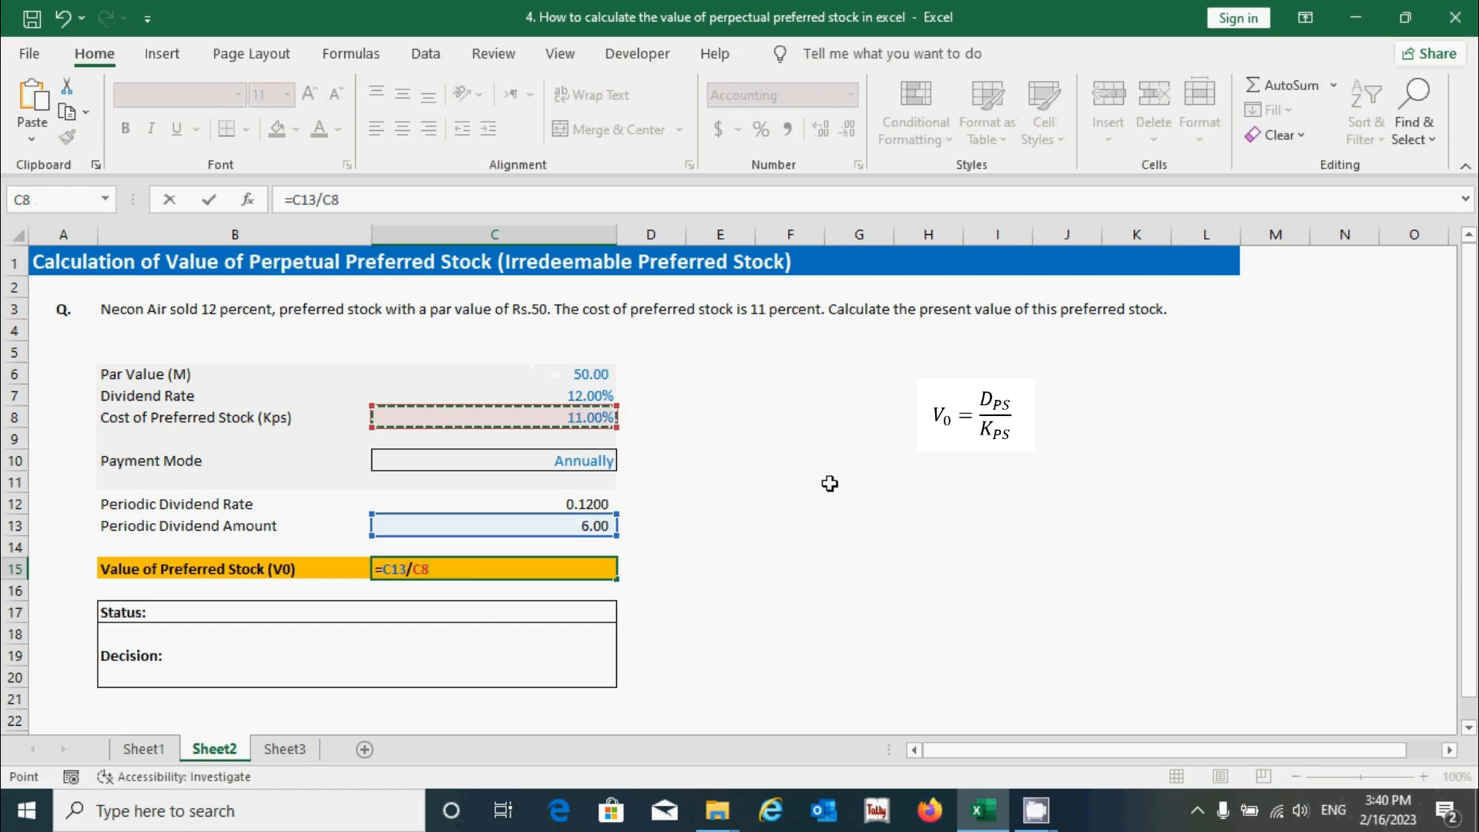
key("Return")
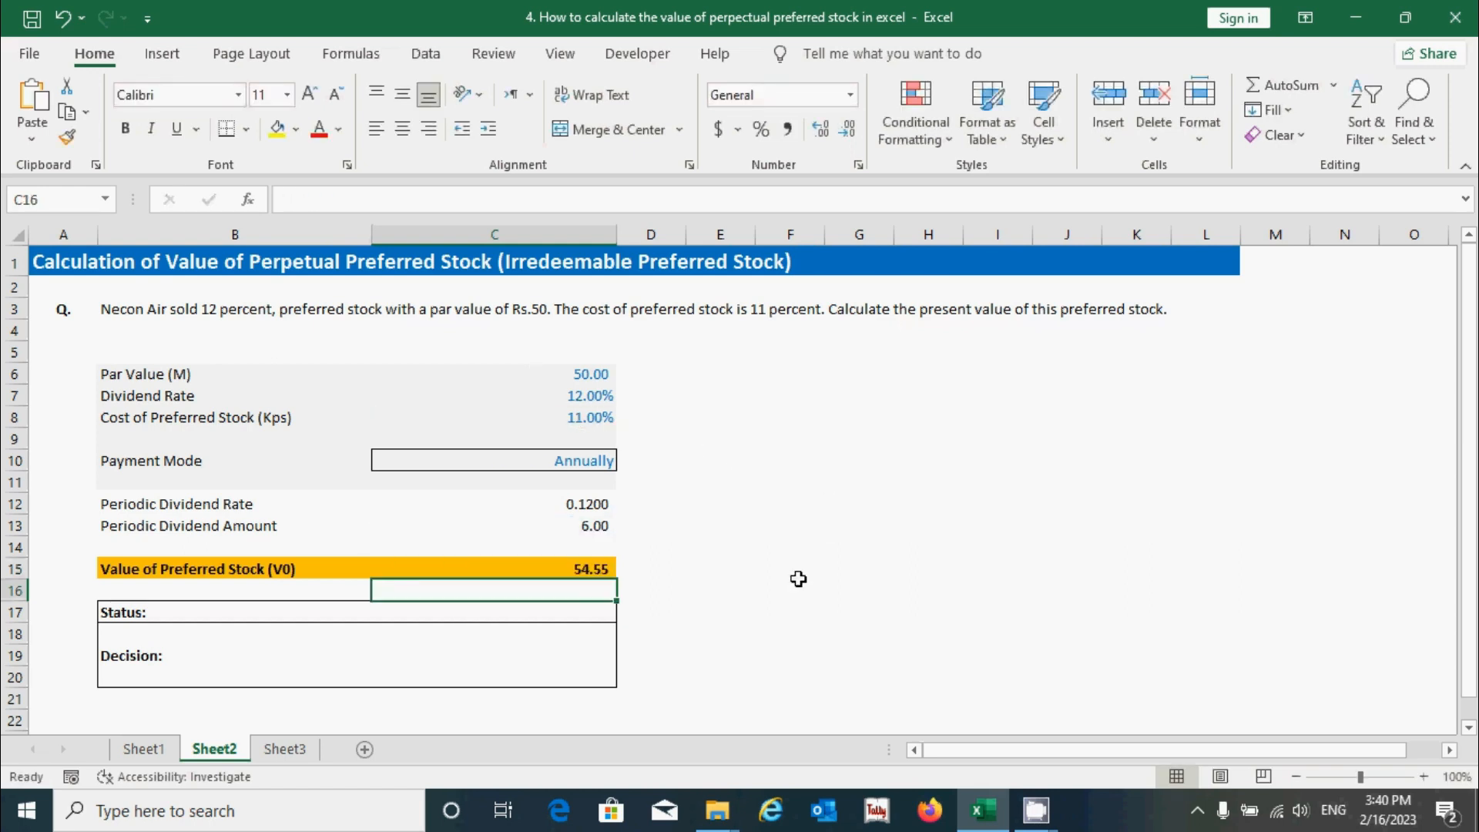
left_click(589, 571)
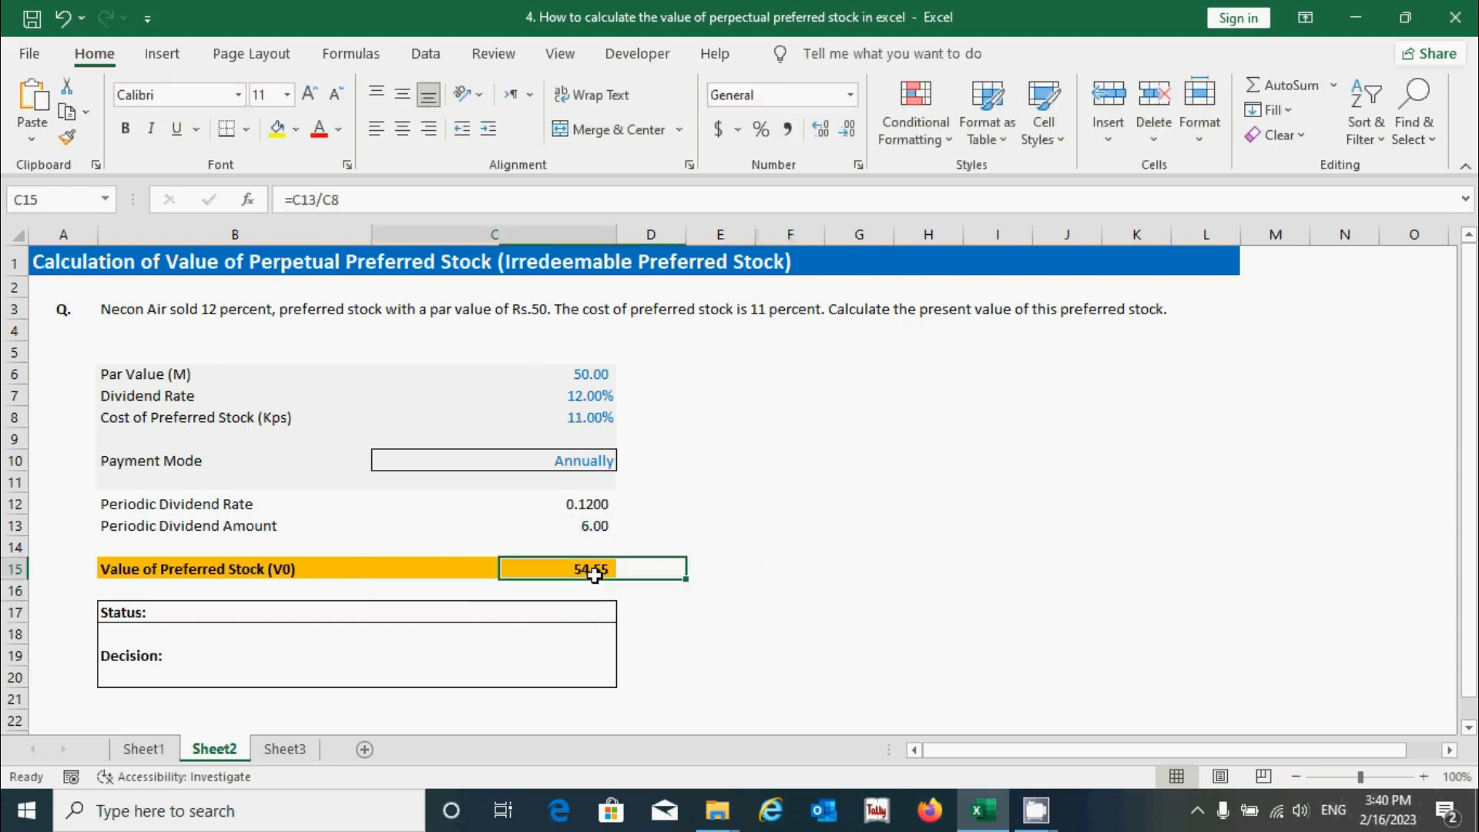
Start the status formula in C17 with an IF clause returning "Over-valued" when the stock value C15 exceeds the par value C6.
left_click(560, 614)
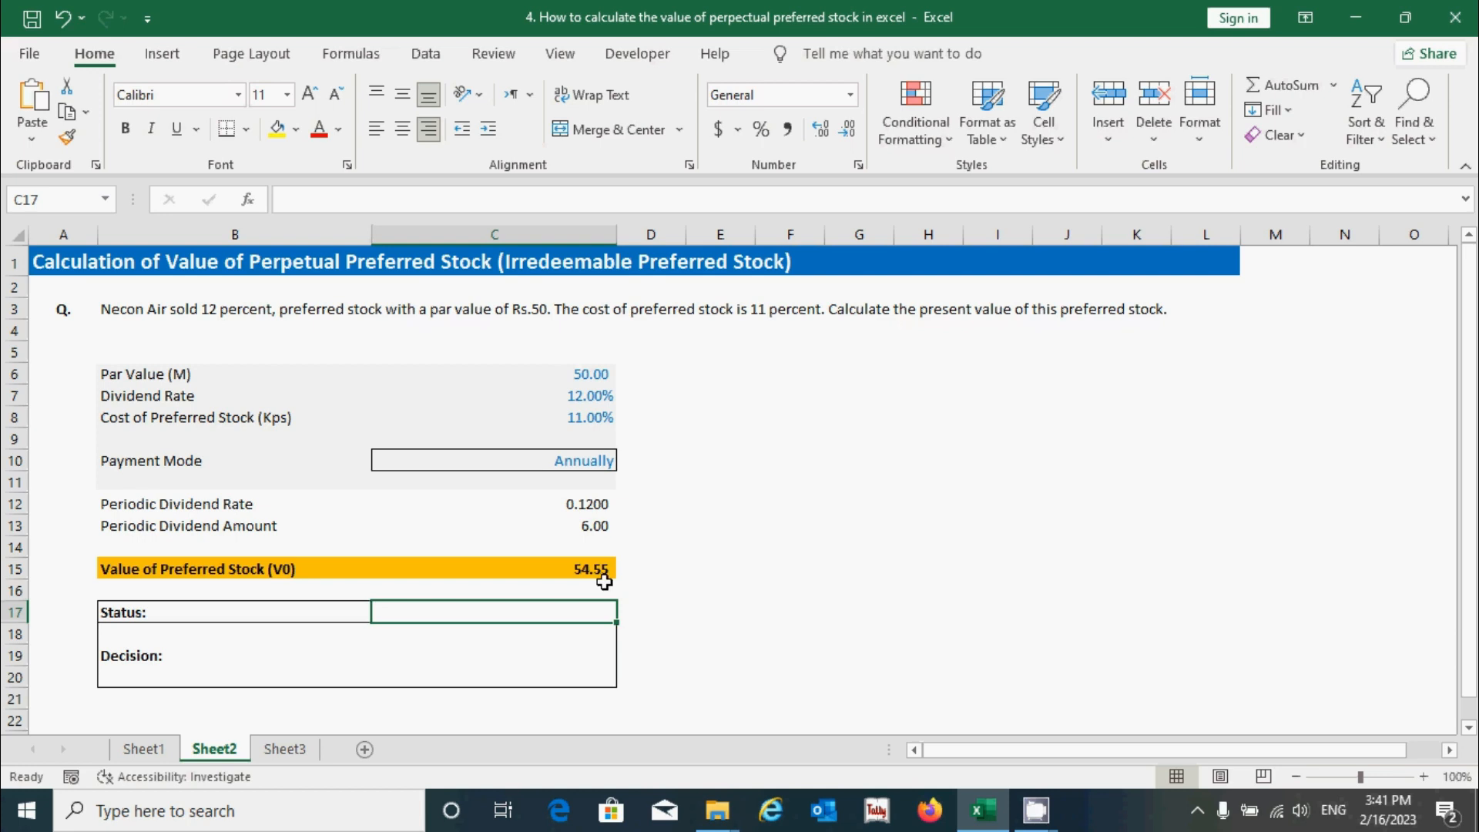
type("=IF(")
left_click(567, 564)
type(">")
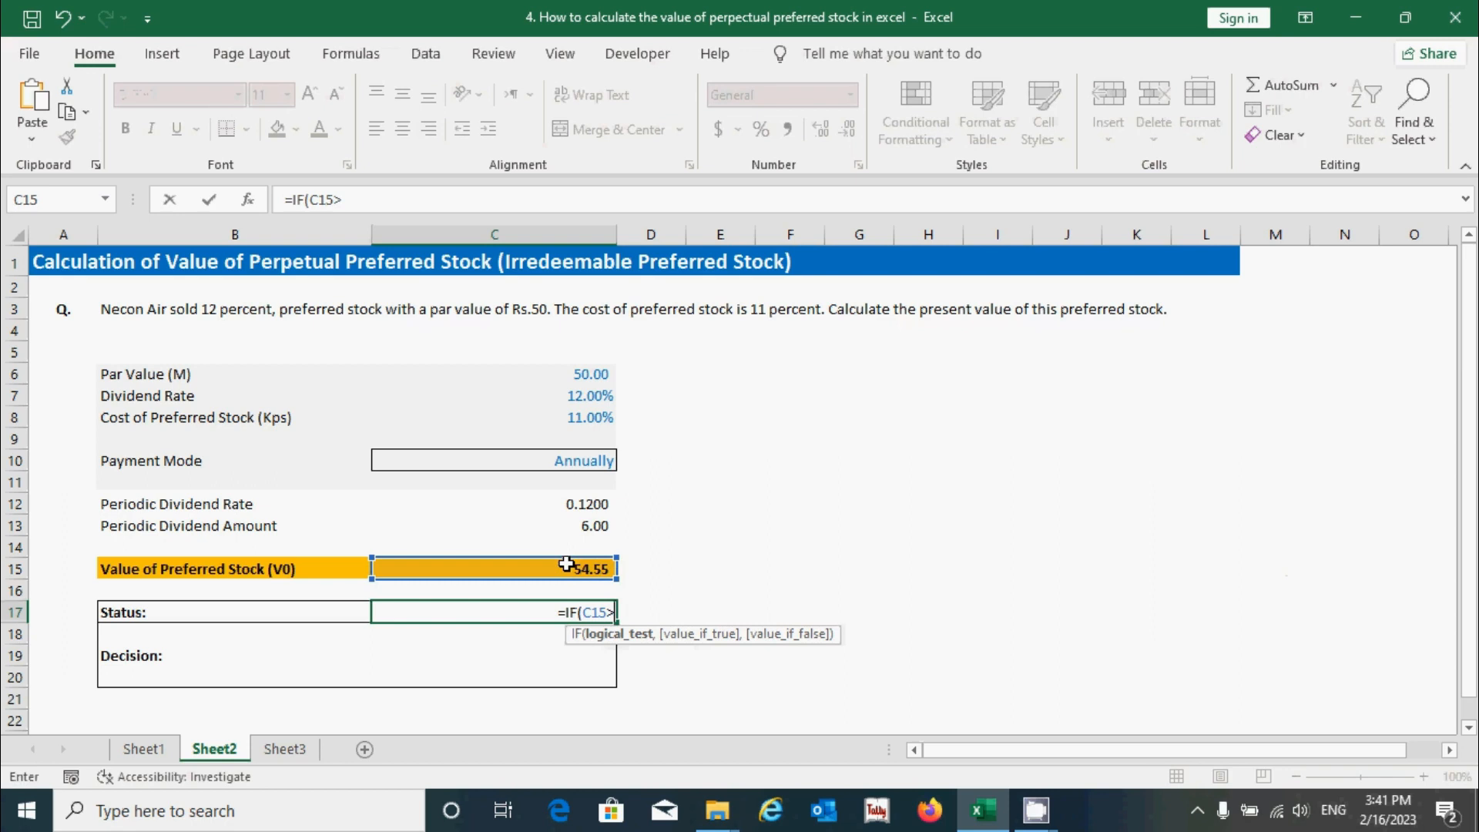
left_click(589, 374)
type(",\"Over-valued\",")
Append a copy of the IF clause to the C17 formula and change its comparison to C15<C6.
left_click_drag(611, 612, 443, 611)
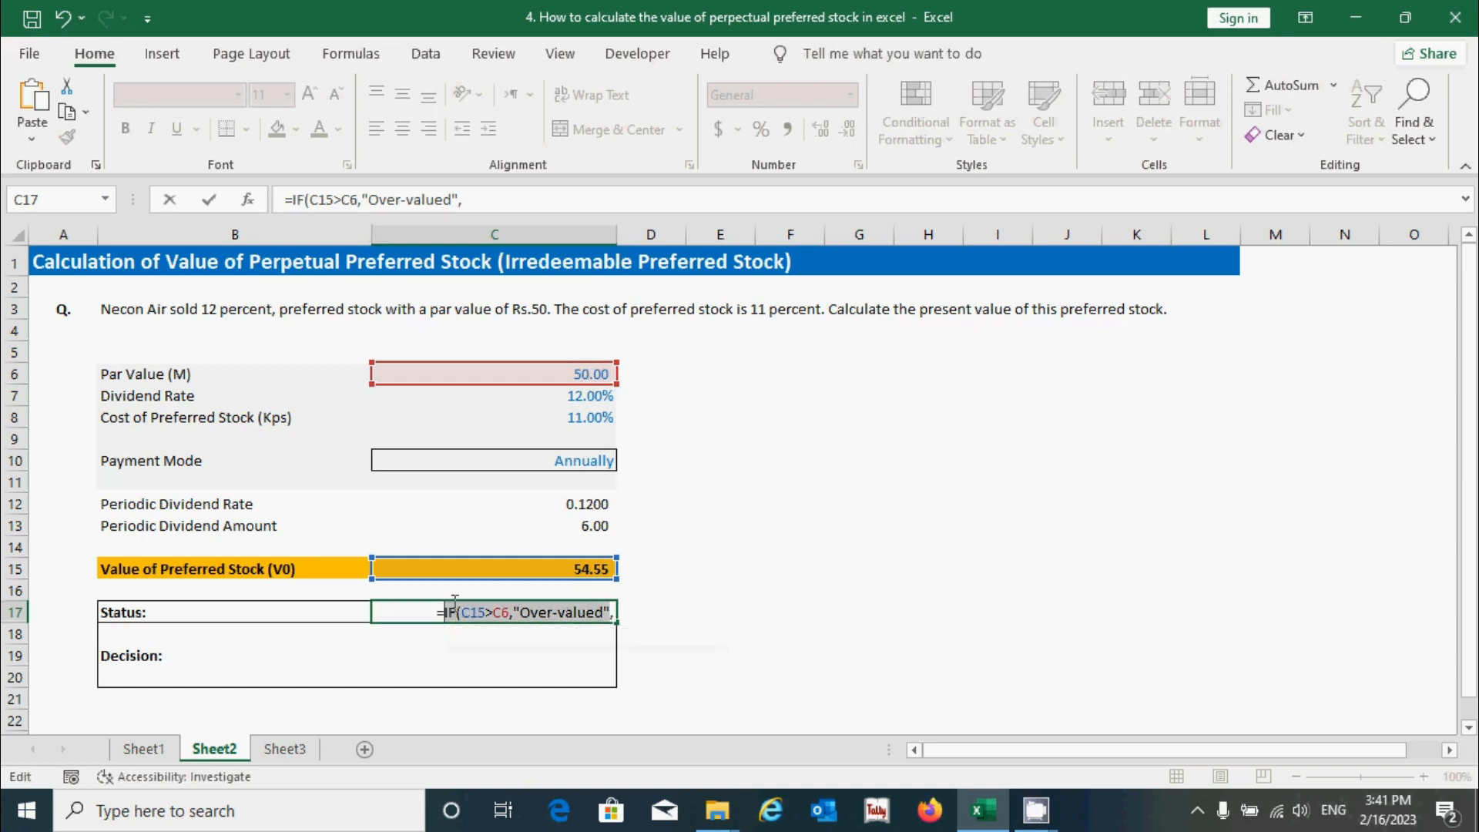
key("ctrl+c")
key("End")
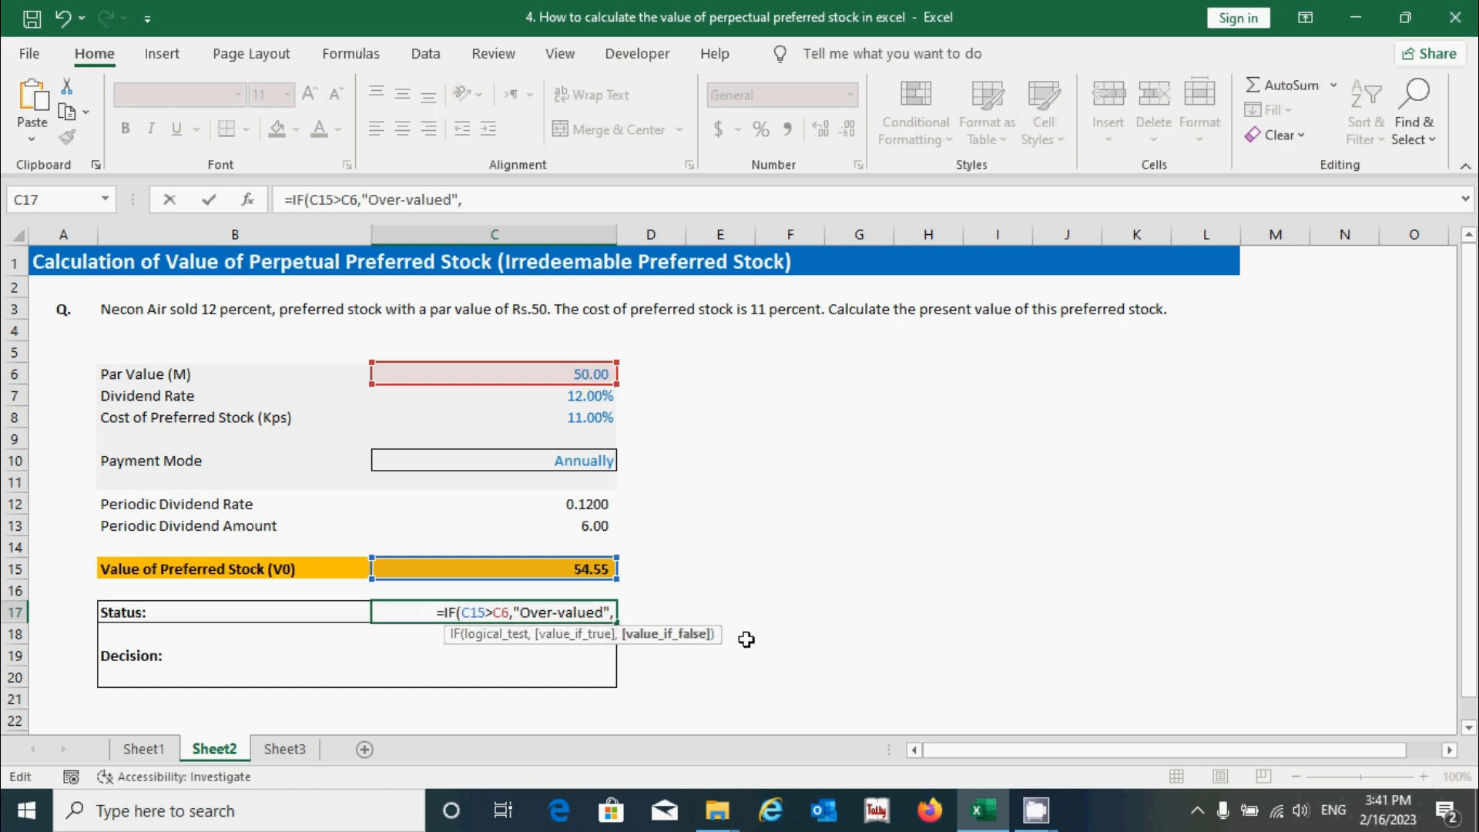
key("ctrl+v")
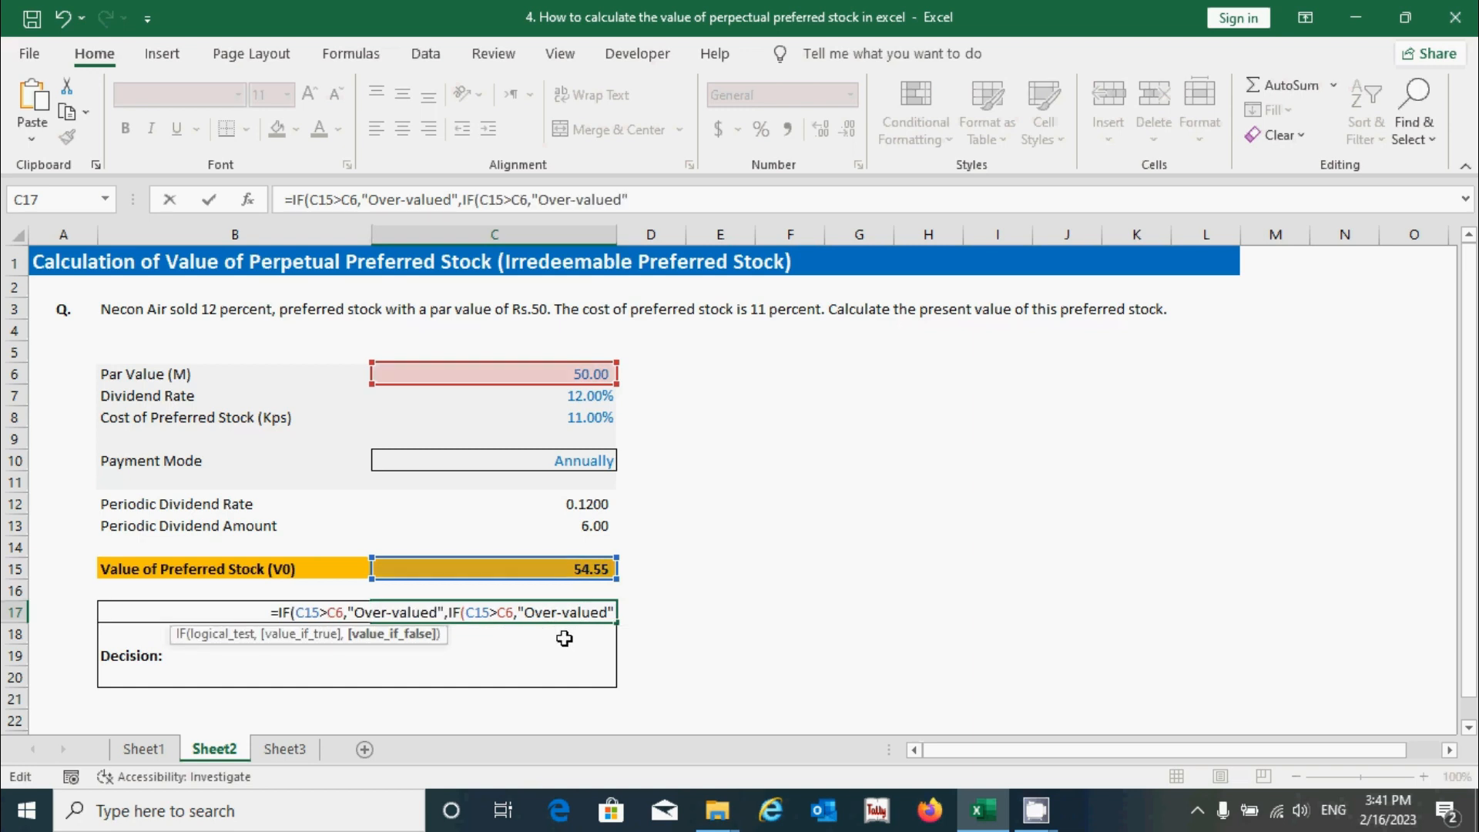
left_click(498, 612)
key("BackSpace")
type("<")
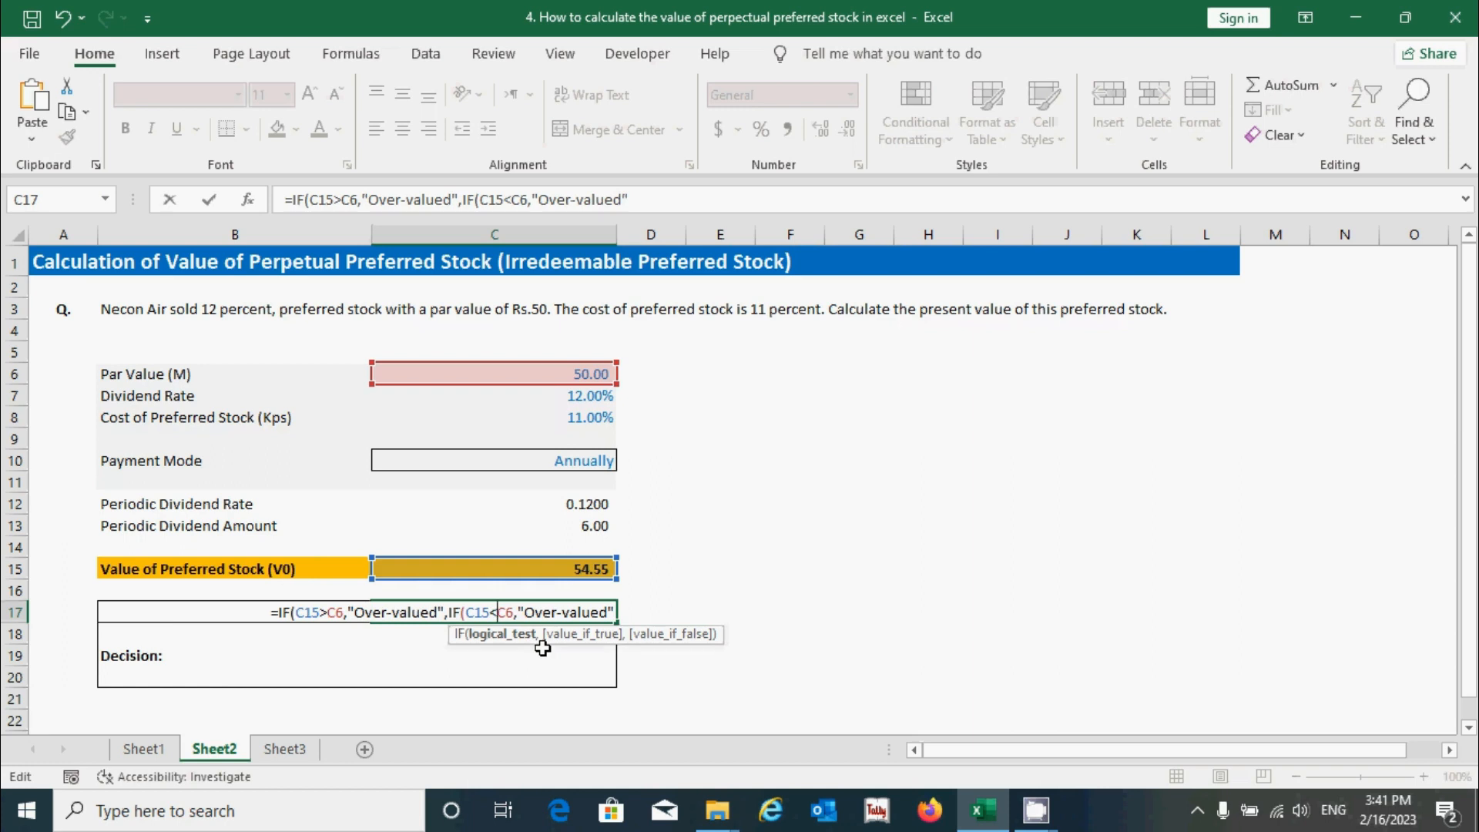
Change the result text of the second IF clause in C17 to "Under-valued".
left_click(558, 611)
key("BackSpace")
key("BackSpace")
key("BackSpace")
key("BackSpace")
type("Under")
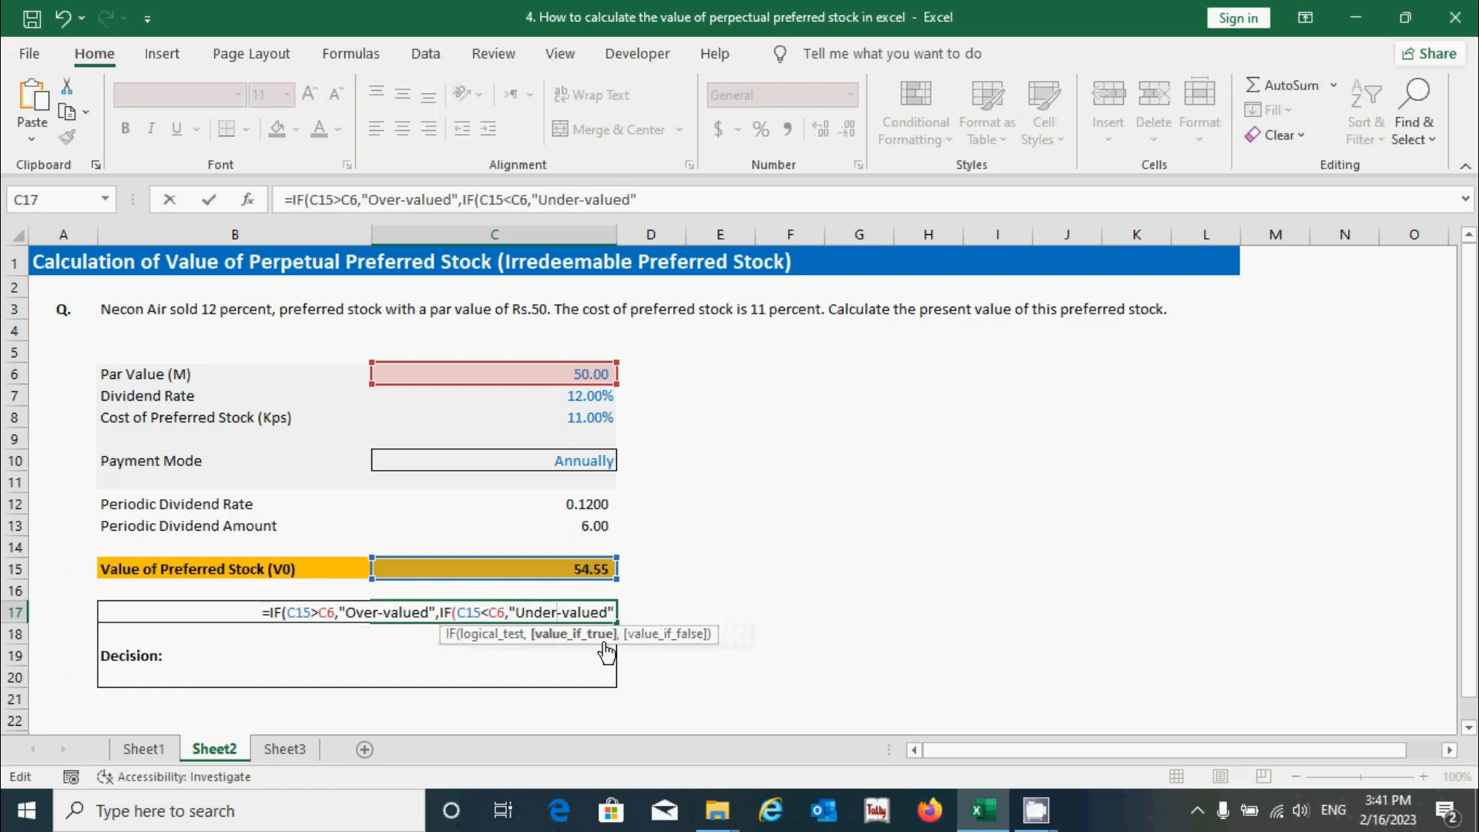
Complete the C17 status formula with "Correctly Valued" as the result for all other cases.
left_click(615, 611)
type(",\"Correctly Valued\"")
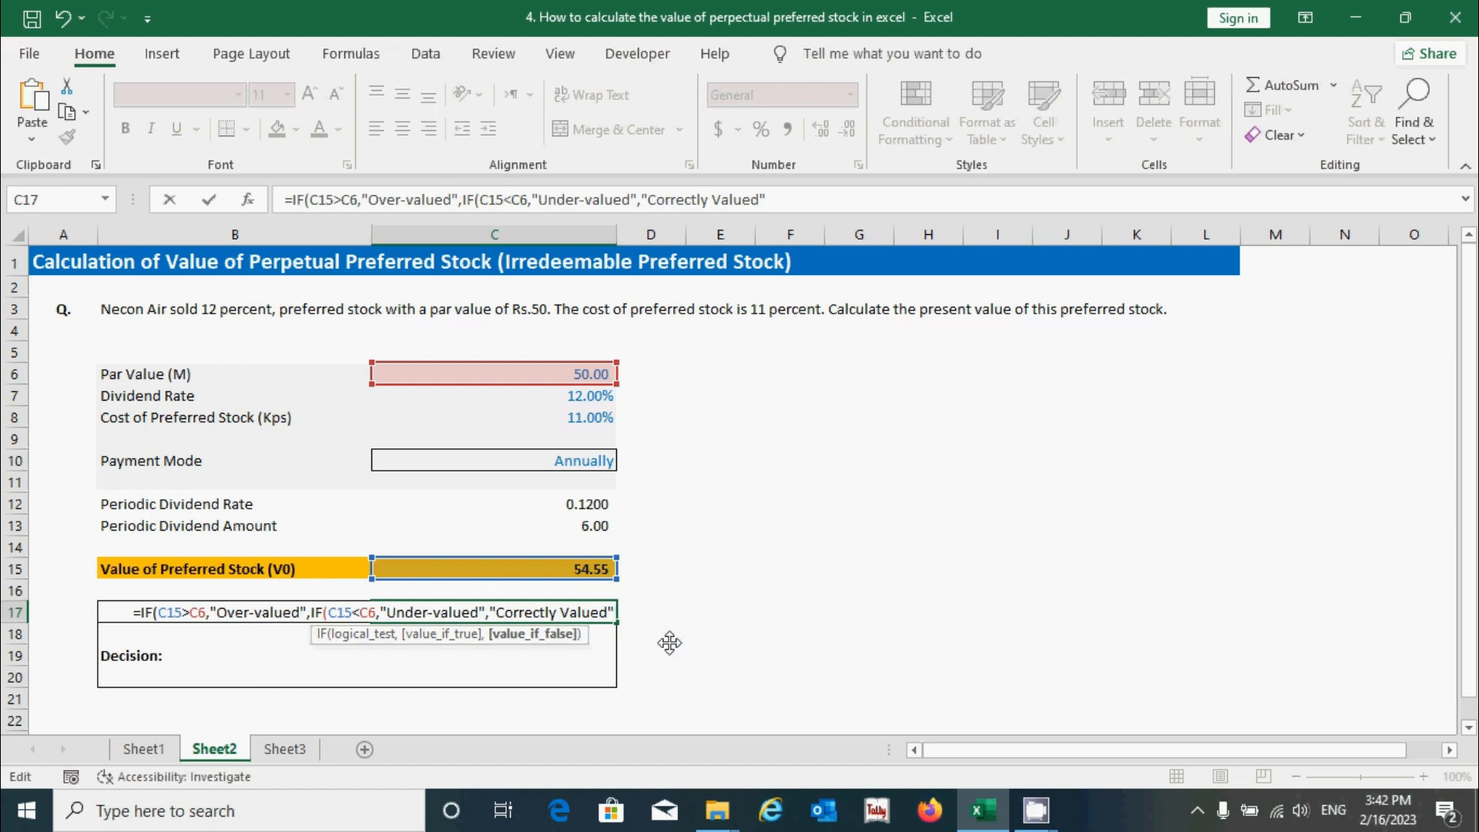
type("))")
key("Return")
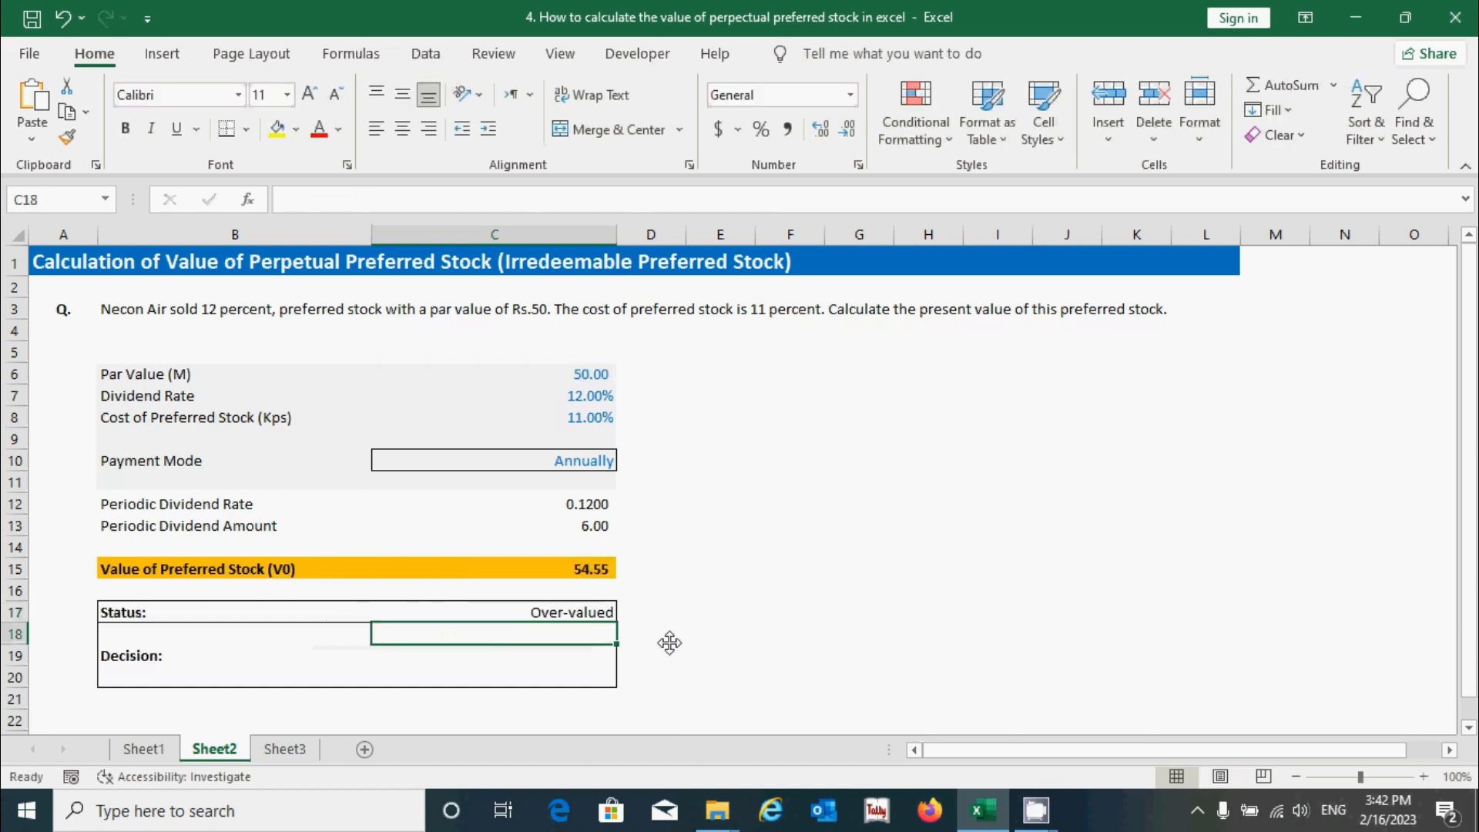
Start the decision formula in C19 with an IF clause returning "We should buy the preferred stock" when C17 equals "Over-valued".
left_click(527, 658)
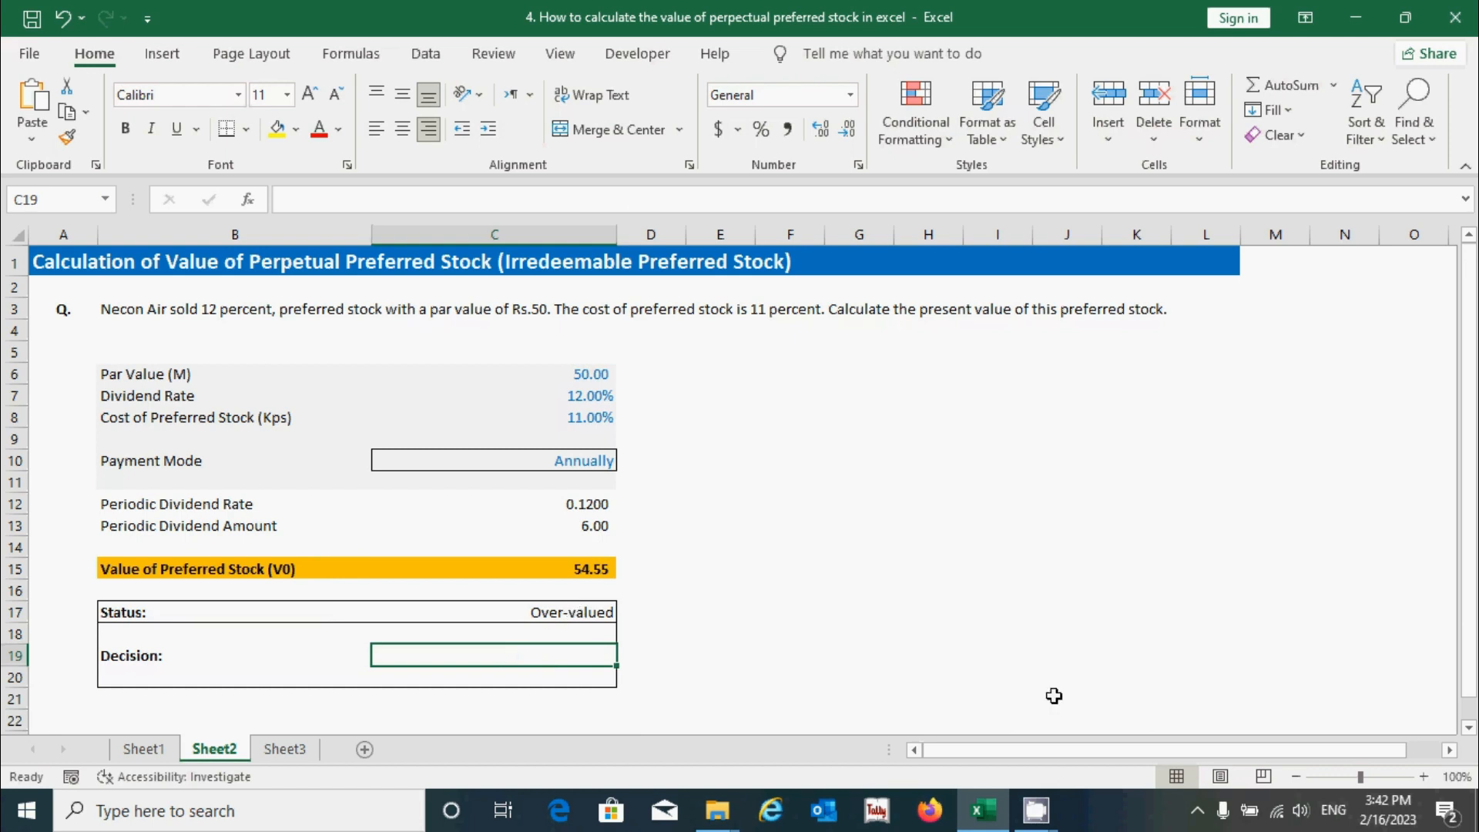
type("=if")
key("Tab")
left_click(575, 616)
type("=\"Over-valued\",\"")
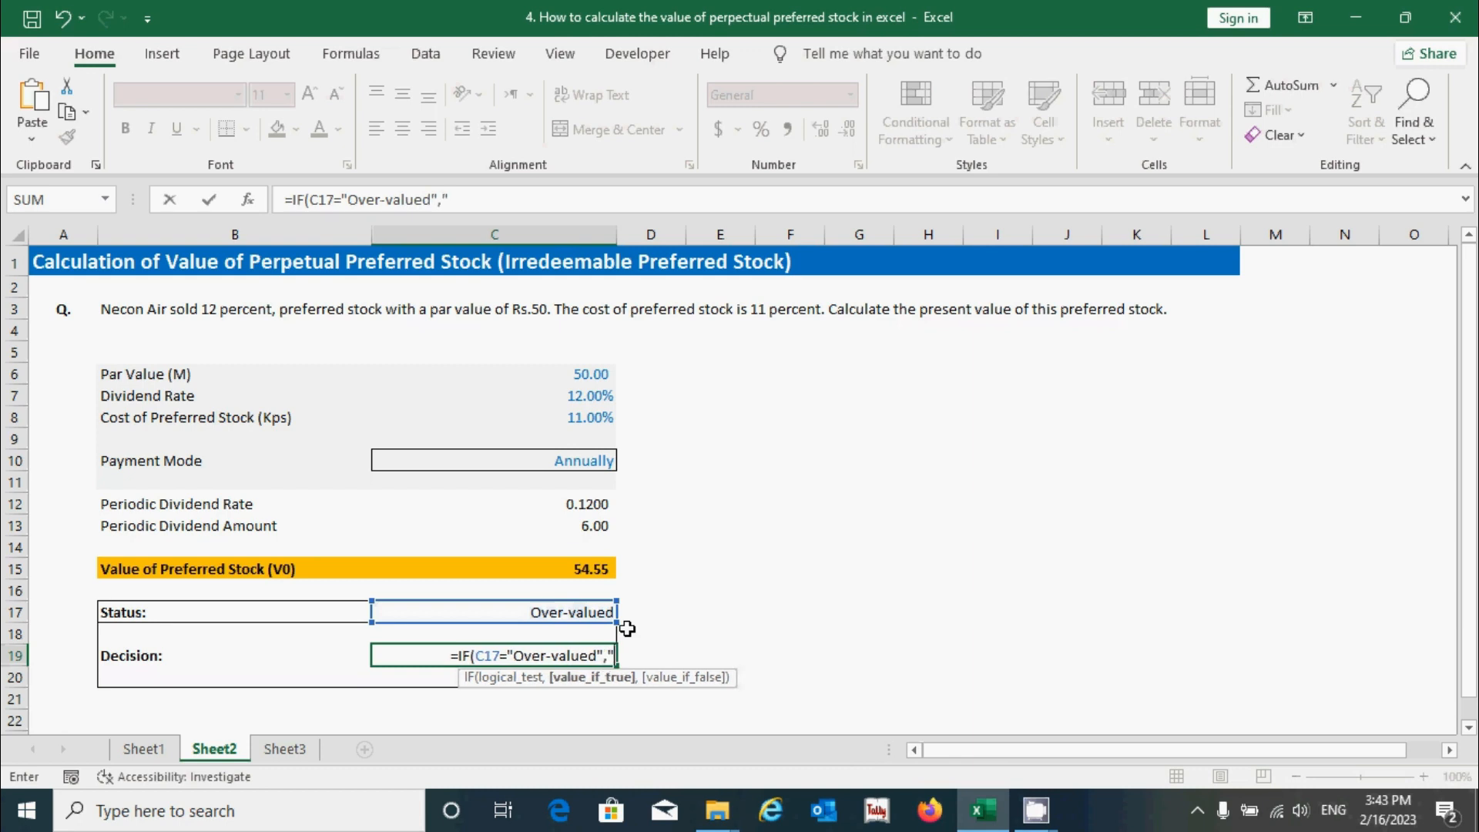
type("We should buy the")
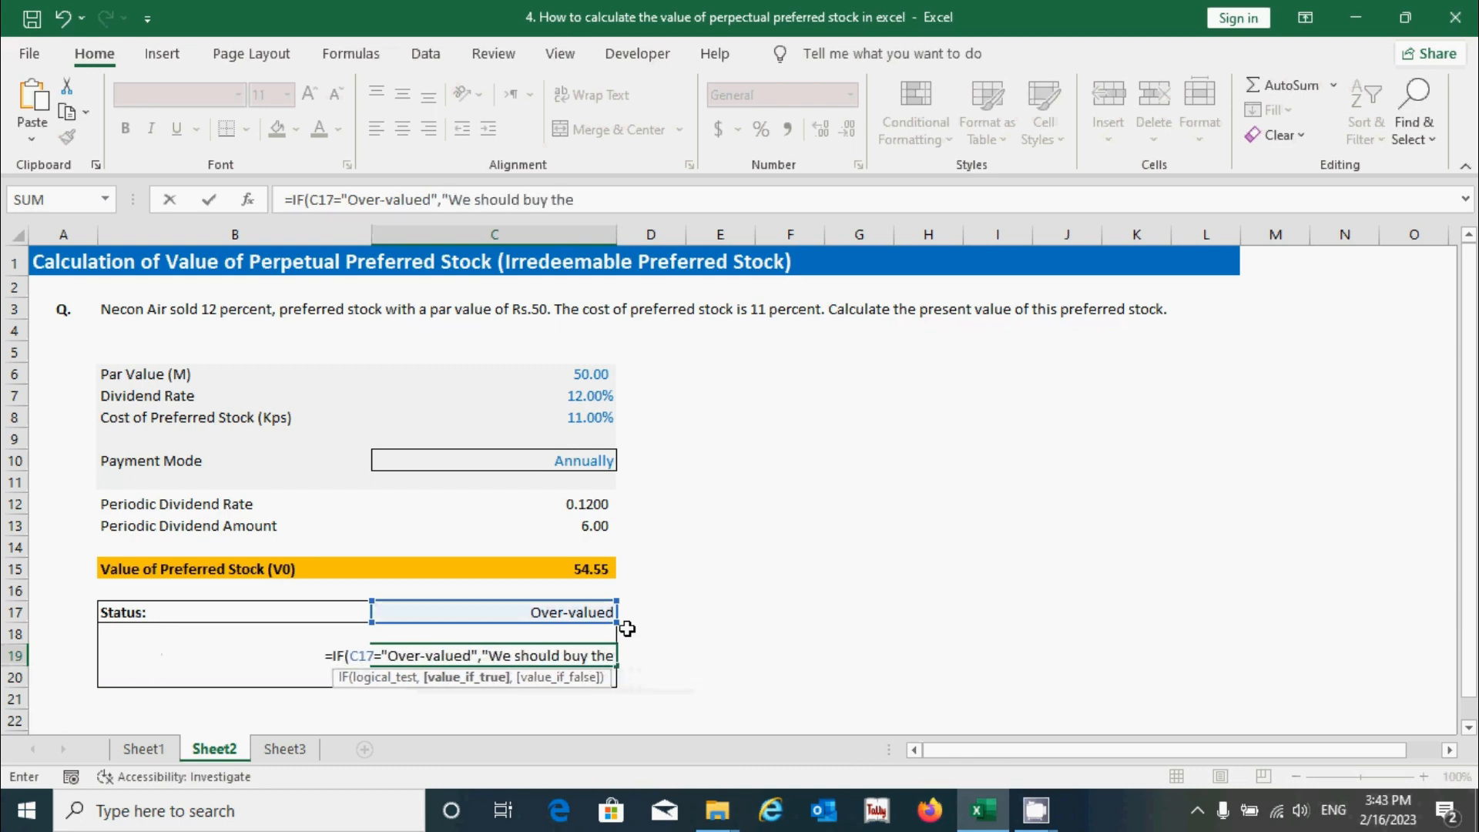
type(" preferred stock\",")
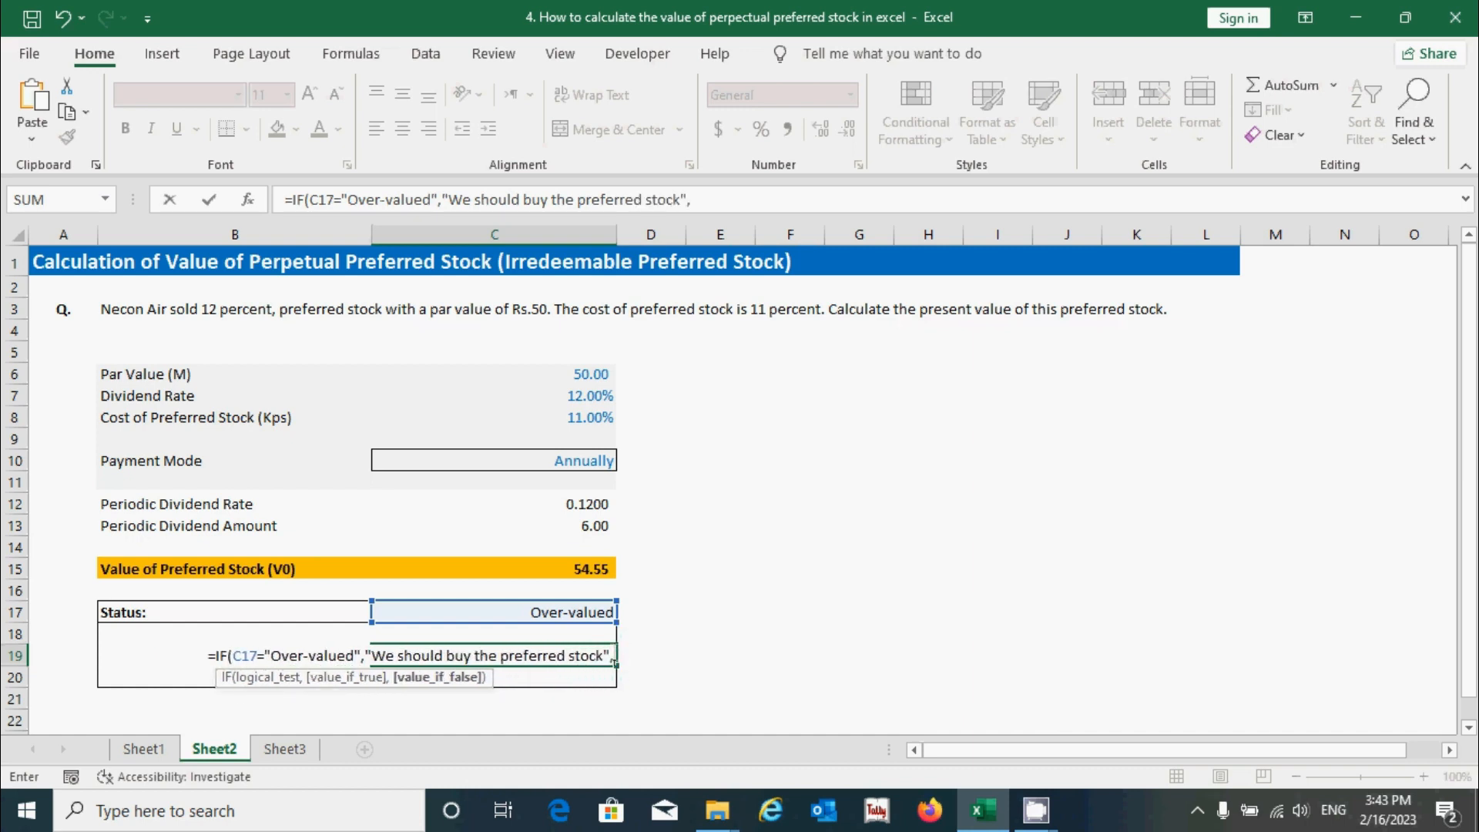
Append a copy of the IF clause to the C19 formula and change its tested status to "Under-valued".
left_click_drag(613, 657, 218, 660)
key("ctrl+c")
left_click(608, 654)
key("Right")
key("ctrl+v")
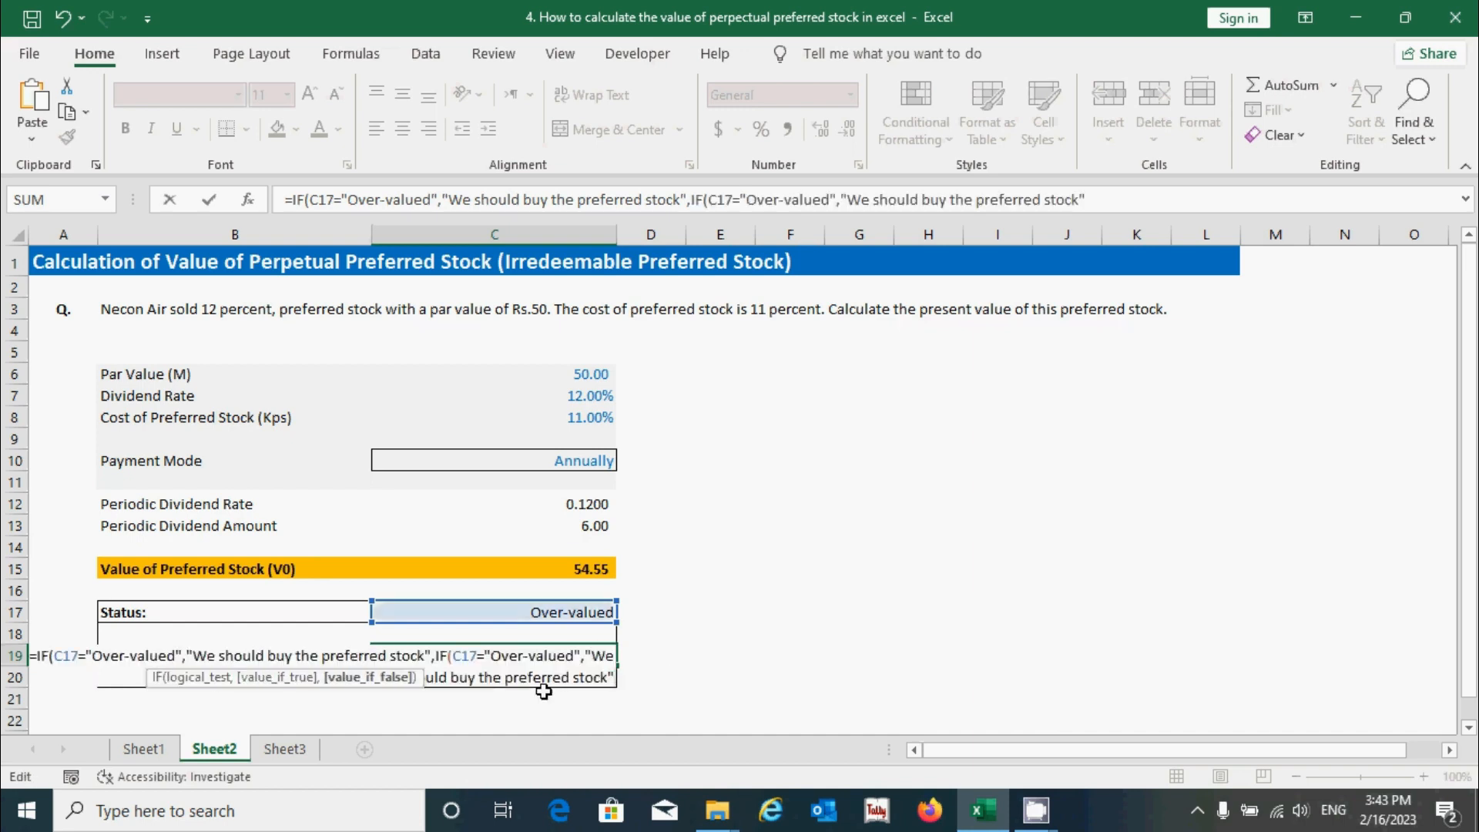
left_click(524, 656)
key("BackSpace")
key("BackSpace")
key("BackSpace")
key("BackSpace")
type("Under")
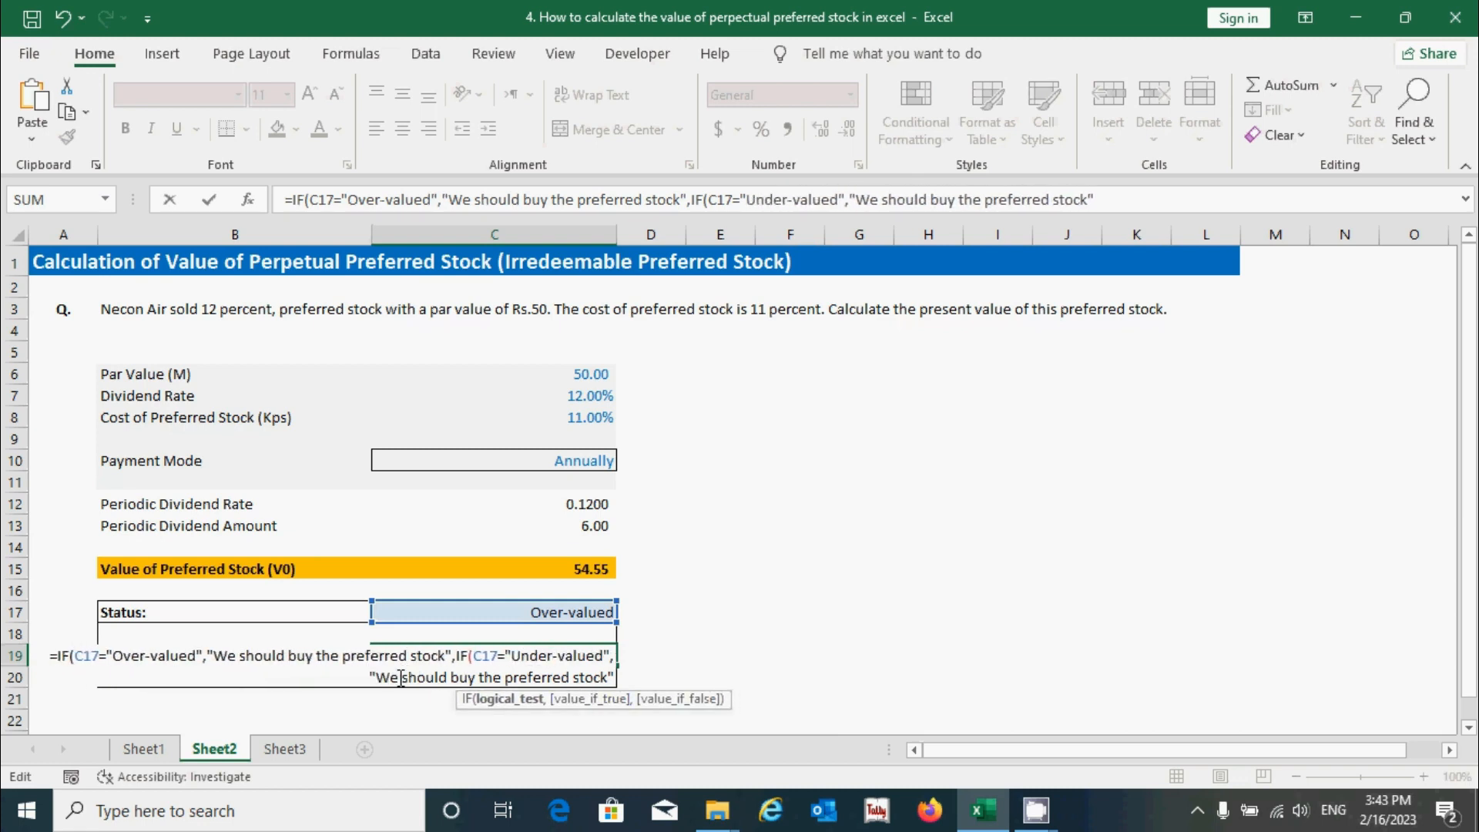
Change the second C19 decision to "We should sell the preferred stock" and complete the formula with "We should hold the preferred stock" otherwise.
double_click(470, 677)
type("sell")
left_click(616, 677)
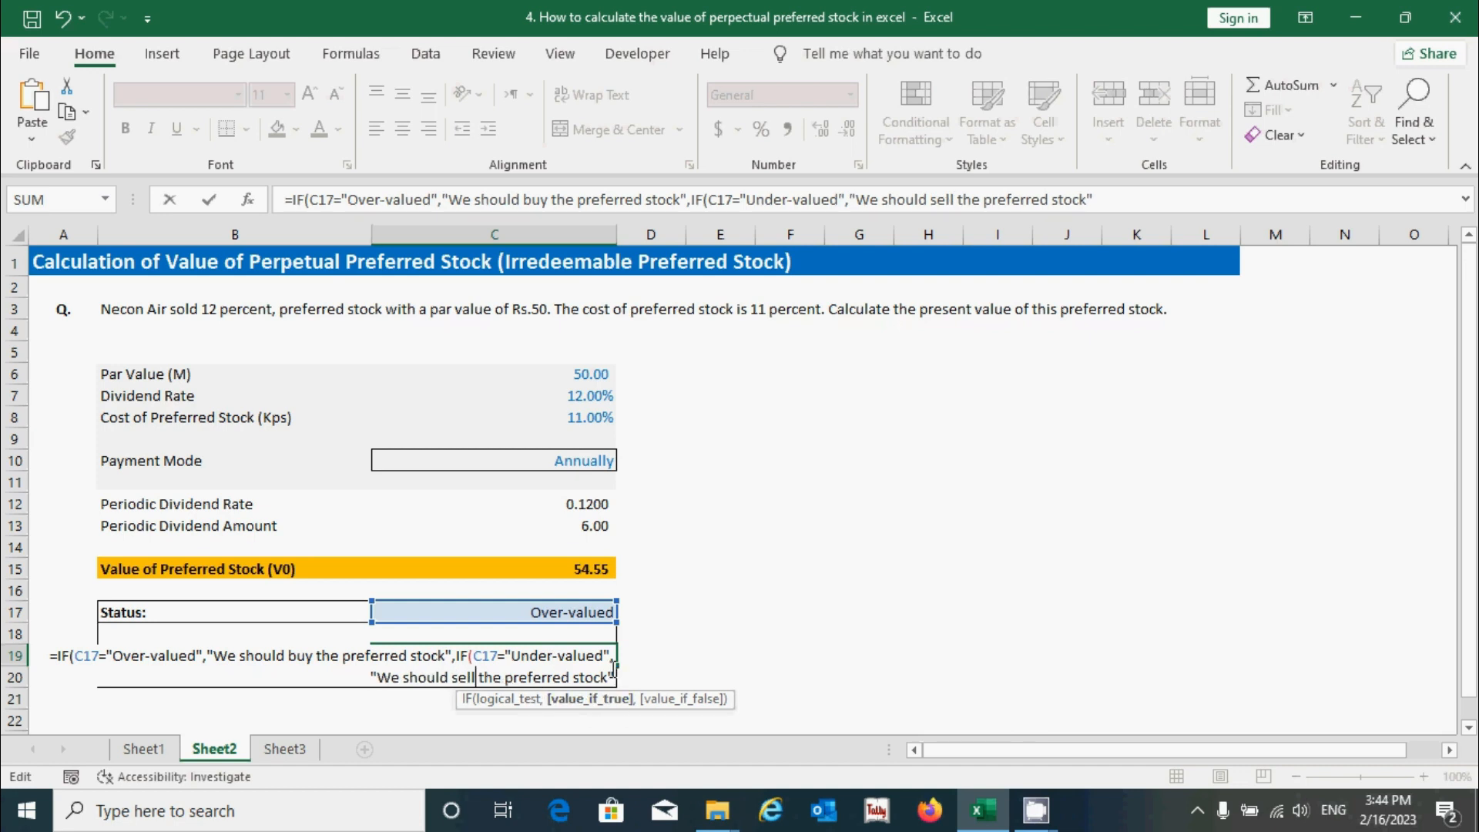
type(",\"We should")
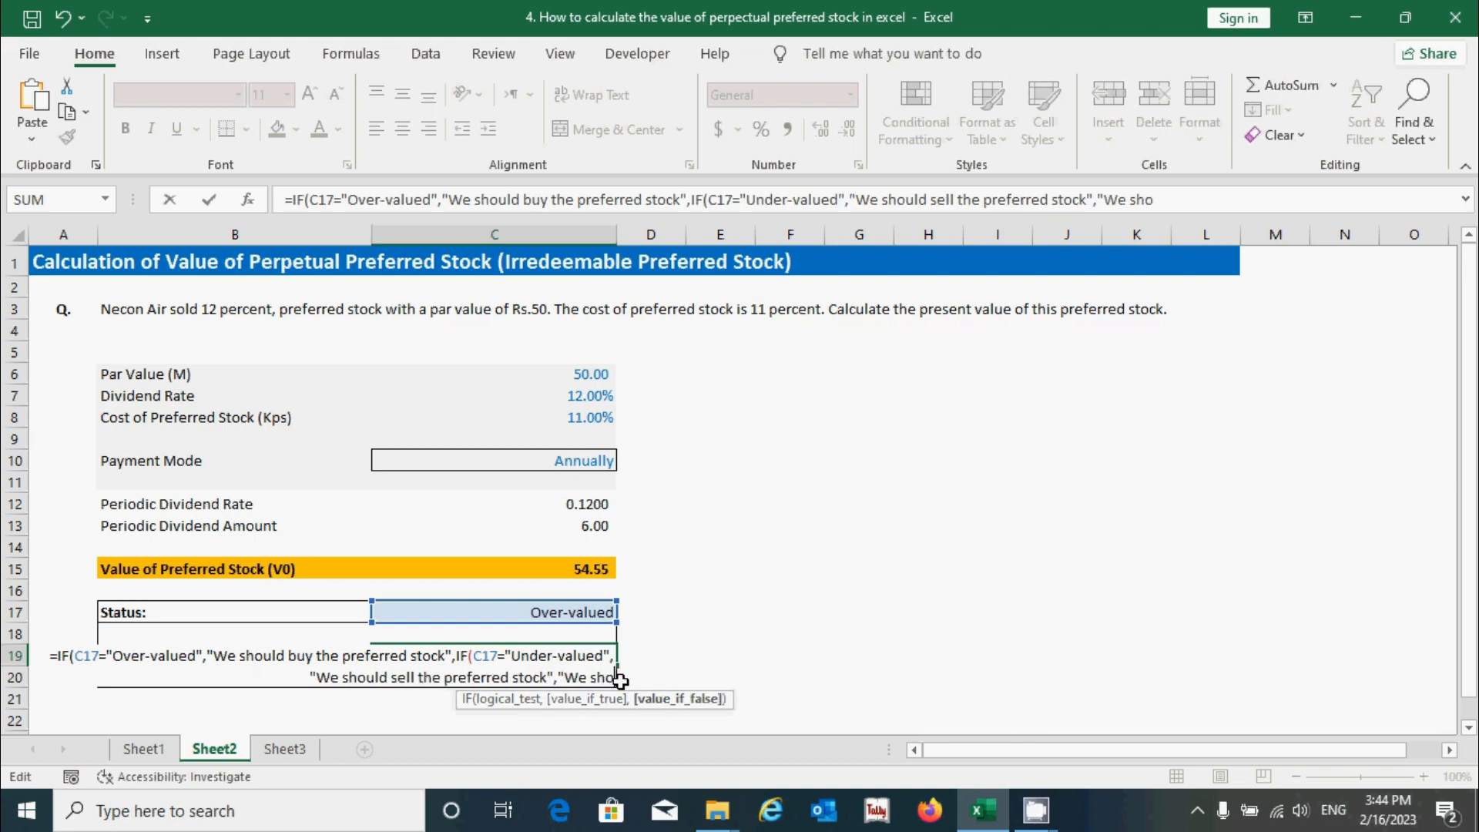
type(" hold the")
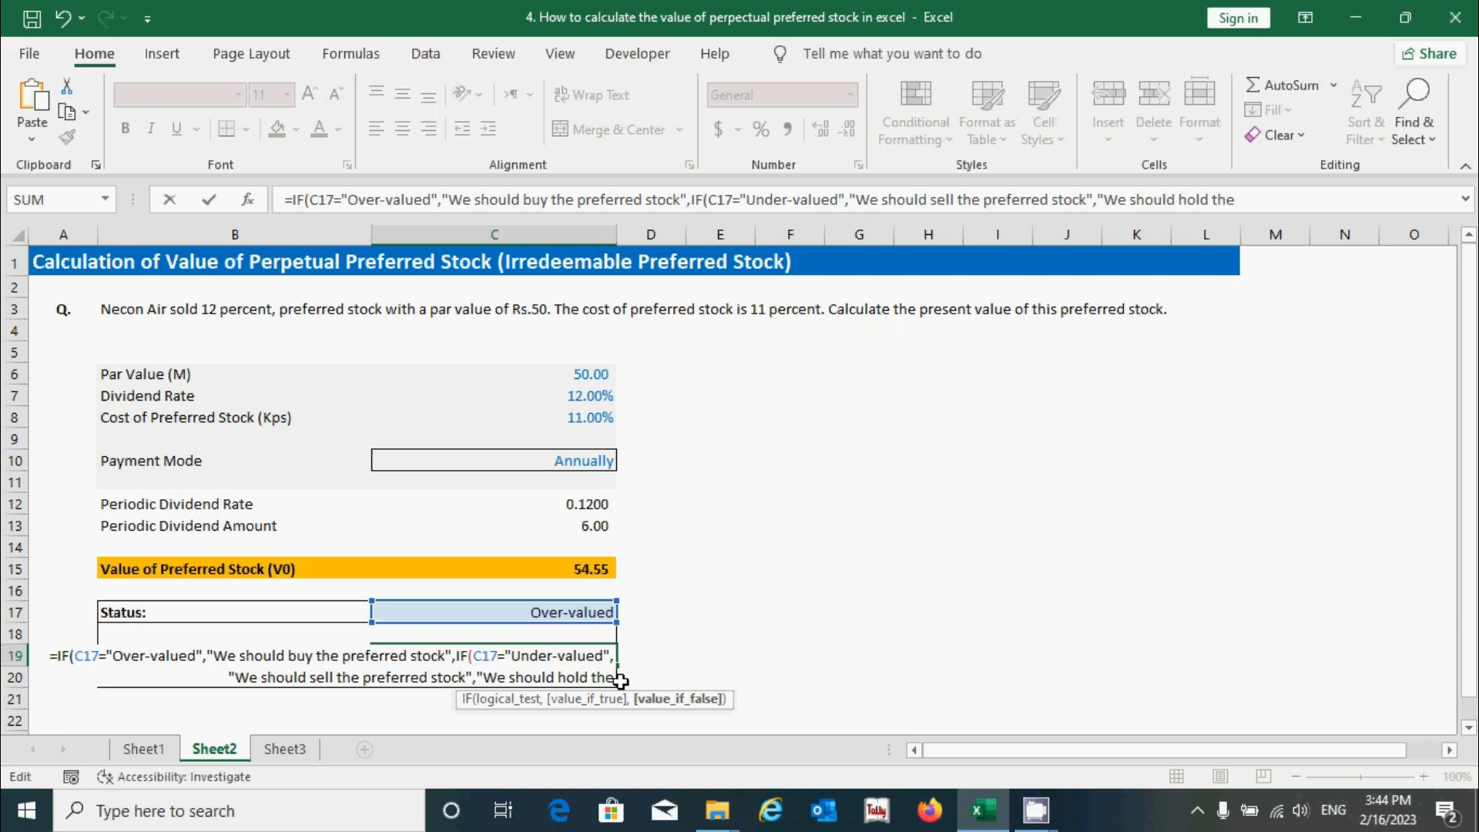
type(" preferred stock")
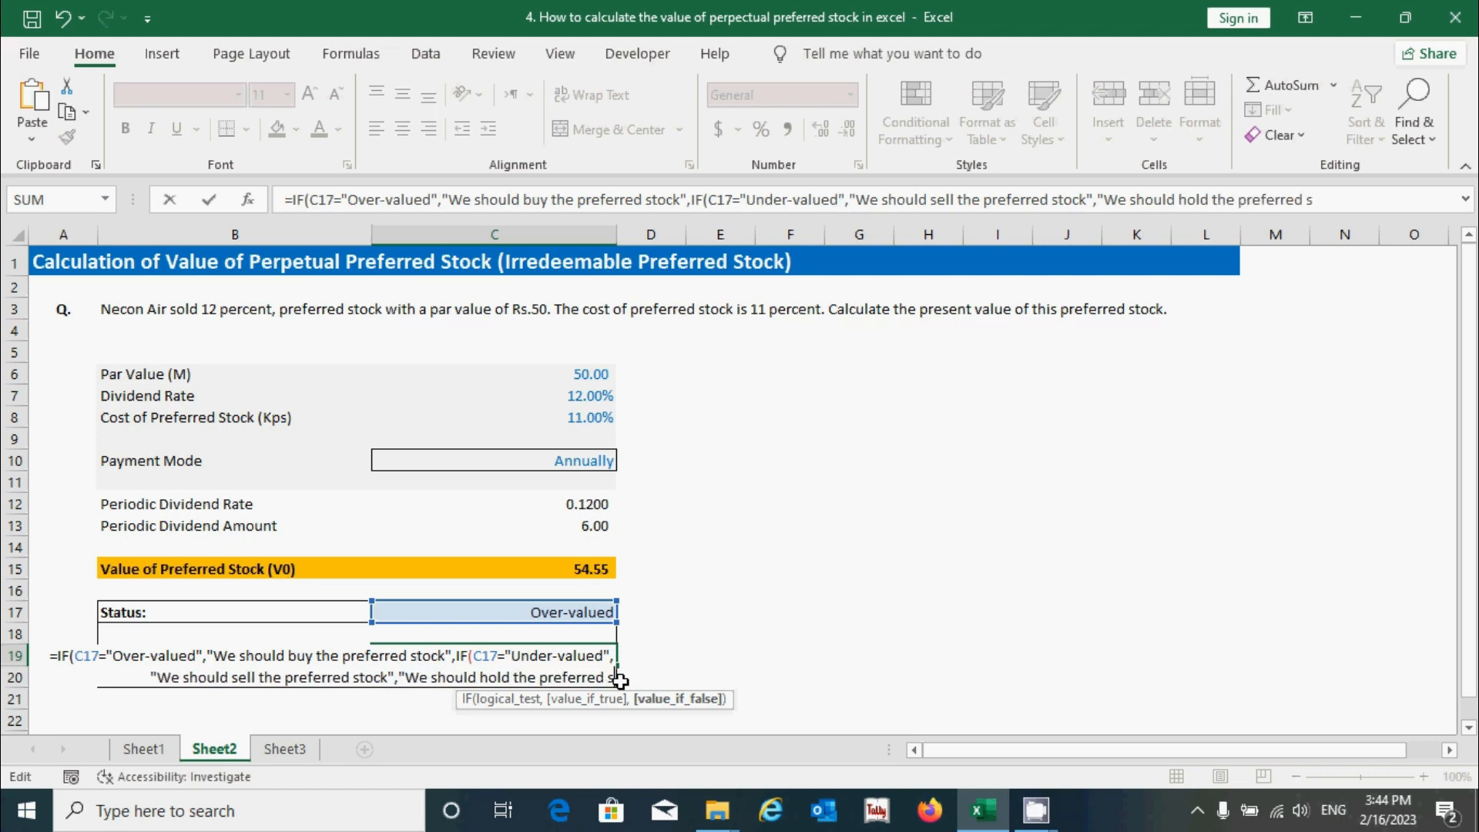
type("\"")
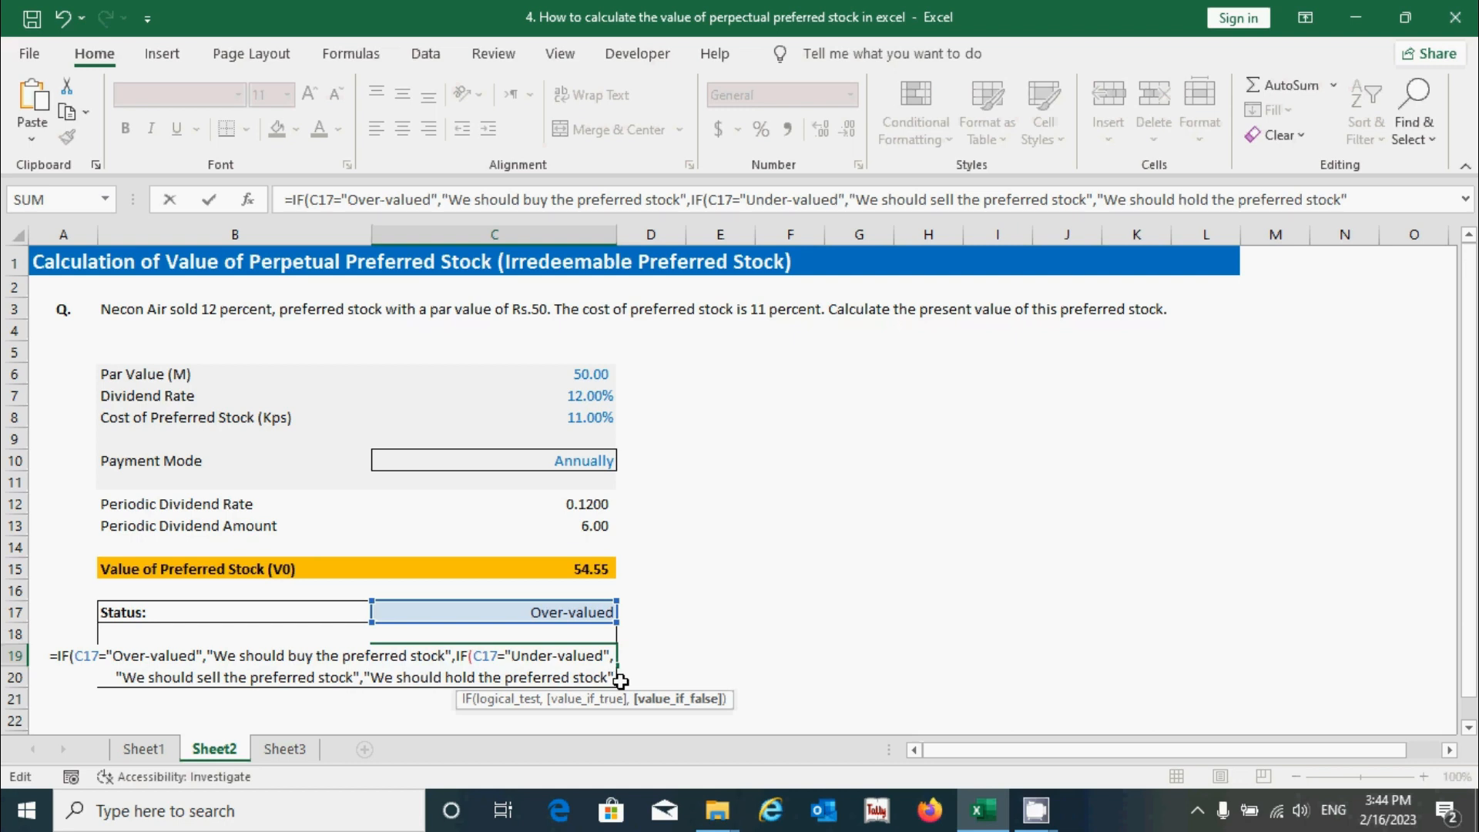
type("))")
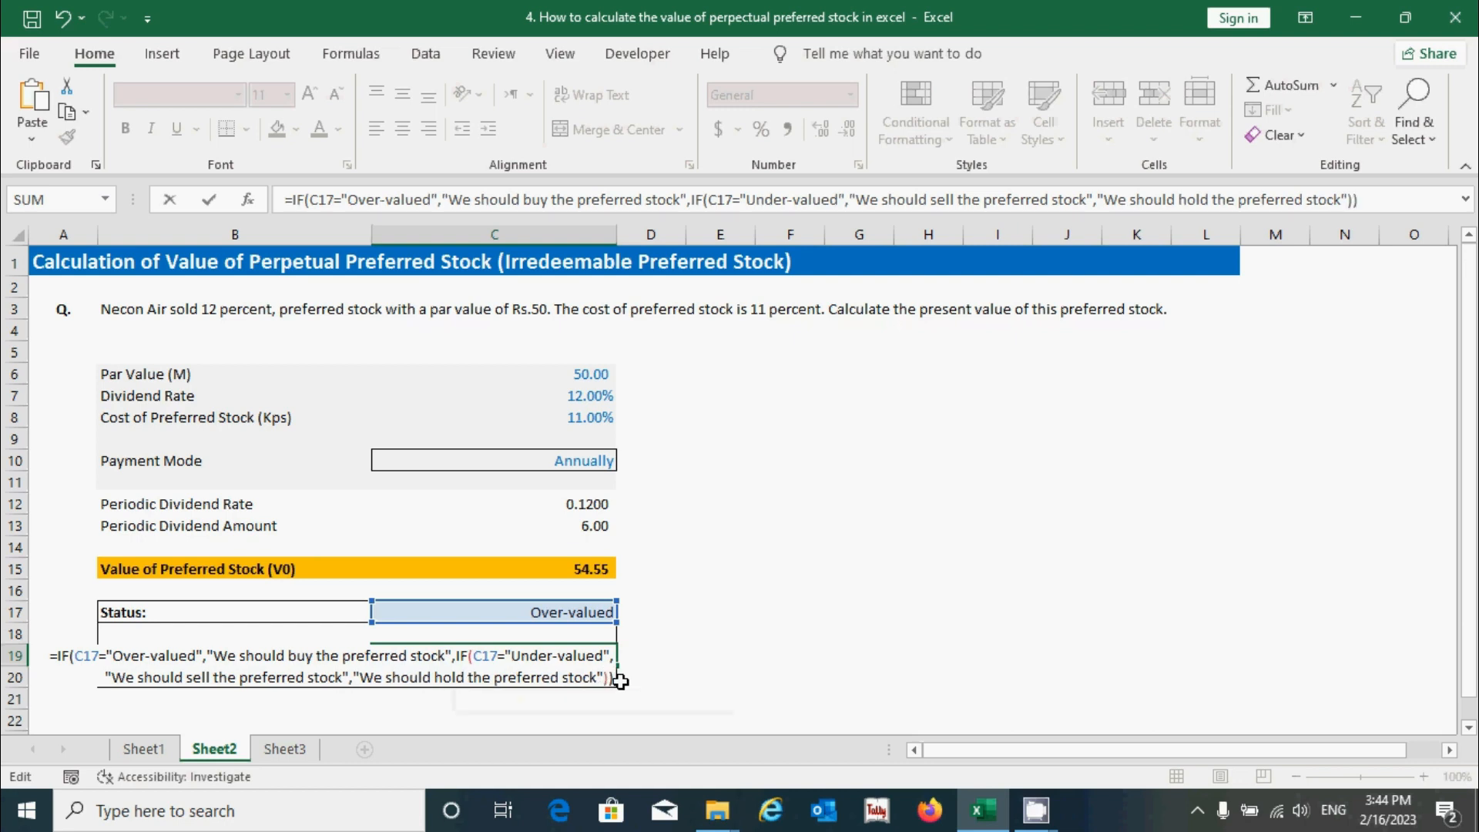
key("Return")
left_click(785, 638)
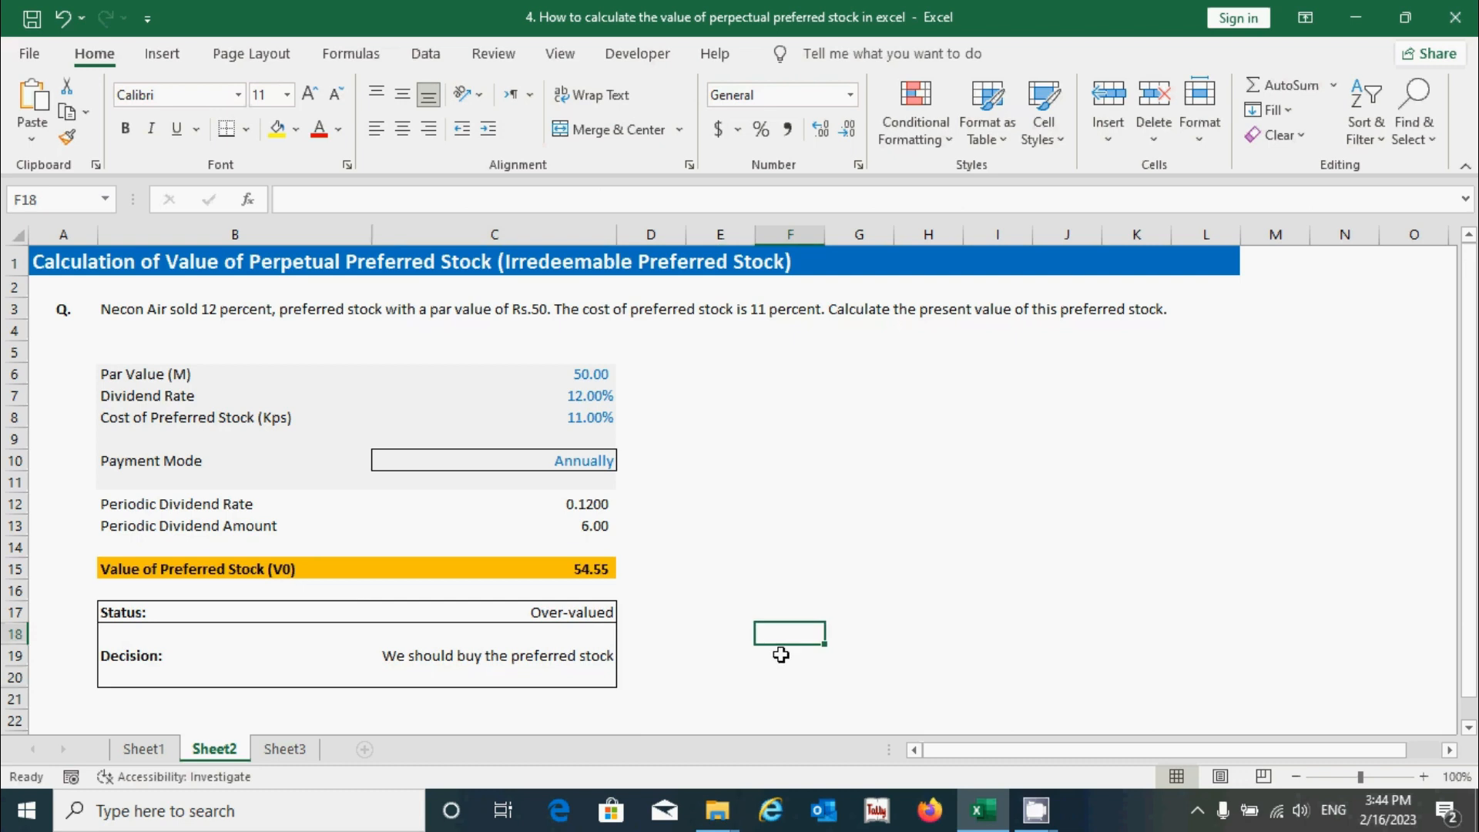
left_click(769, 674)
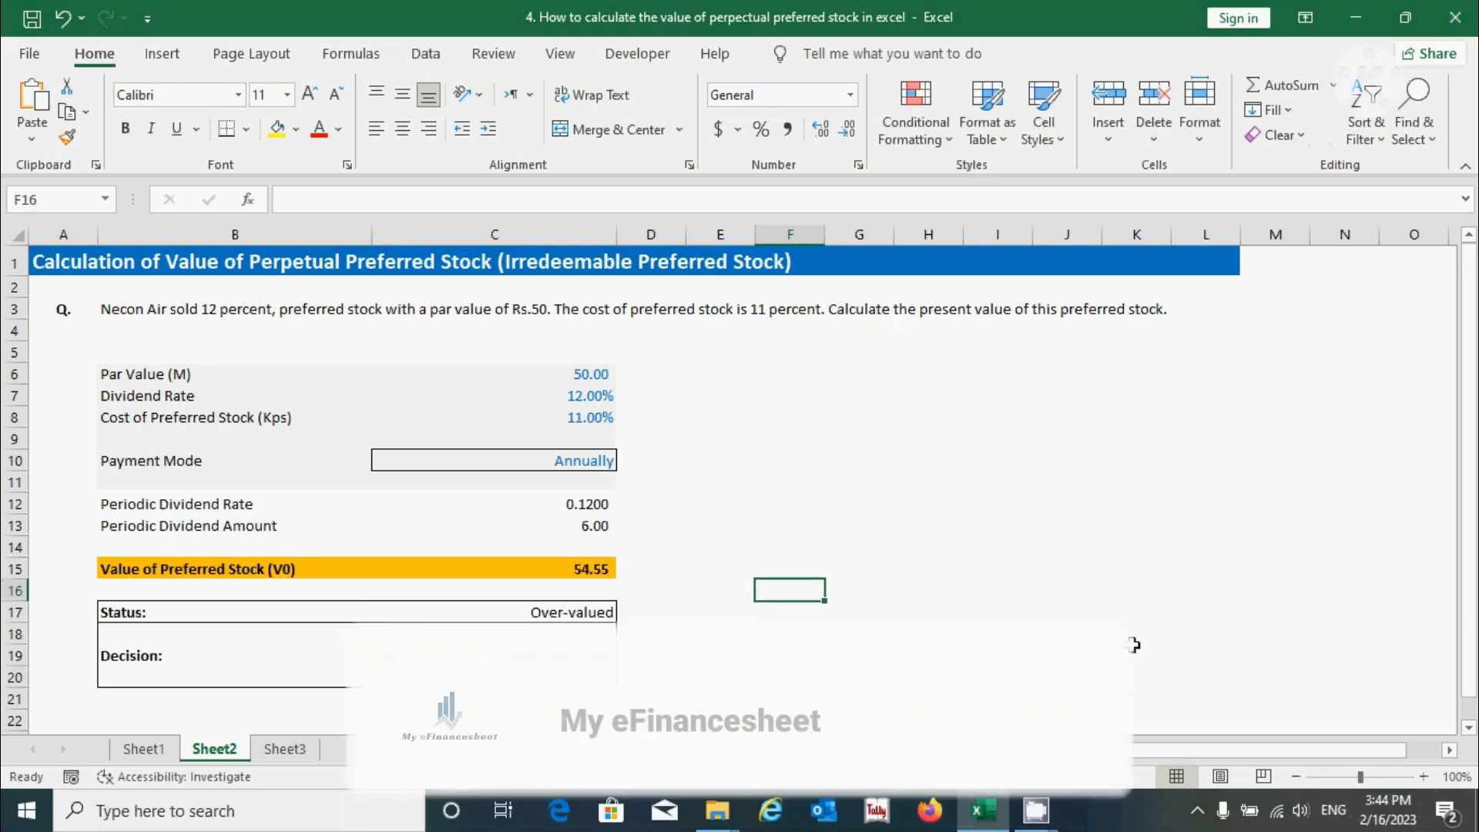
left_click(1133, 648)
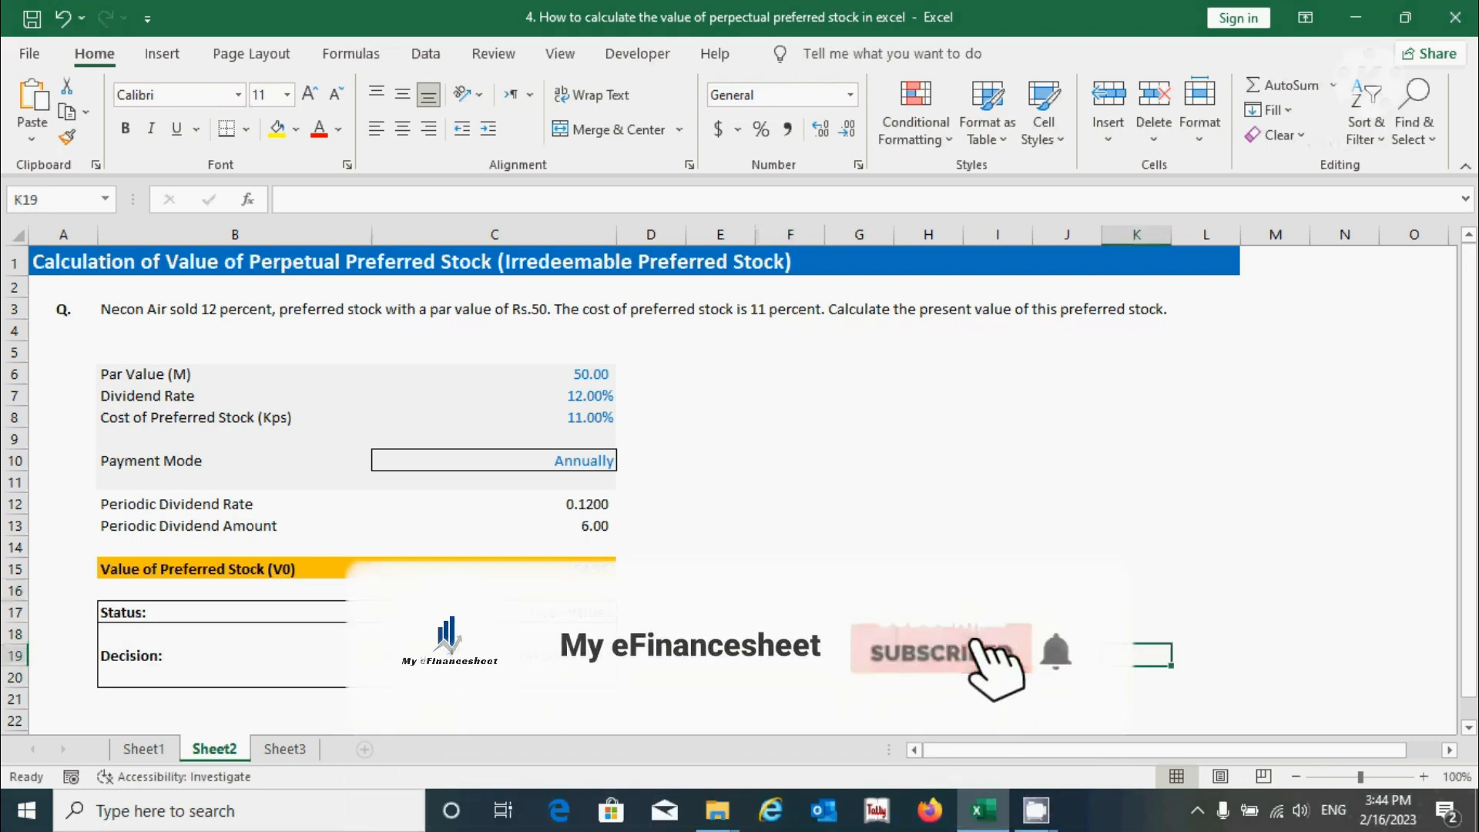